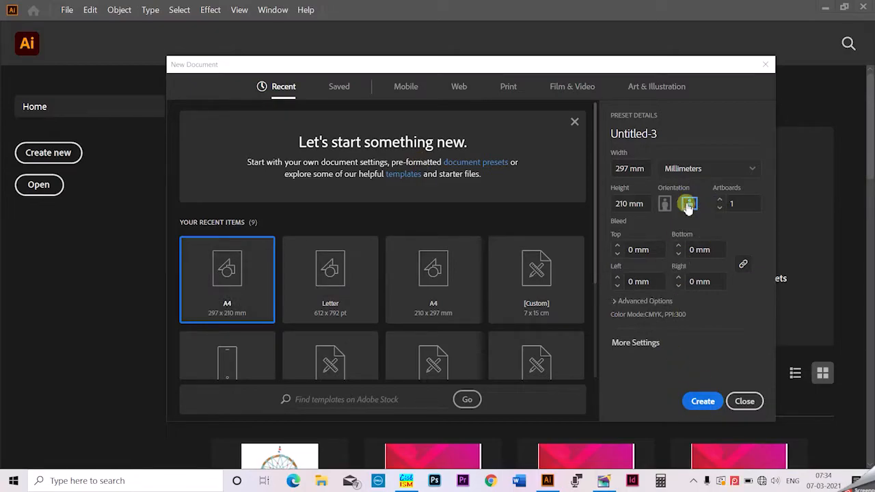
- Create the A4 landscape document (297 x 210 mm) and move the floating Character and Color panels off the artboard
{"action": "left_click", "coordinate": [703, 401]}
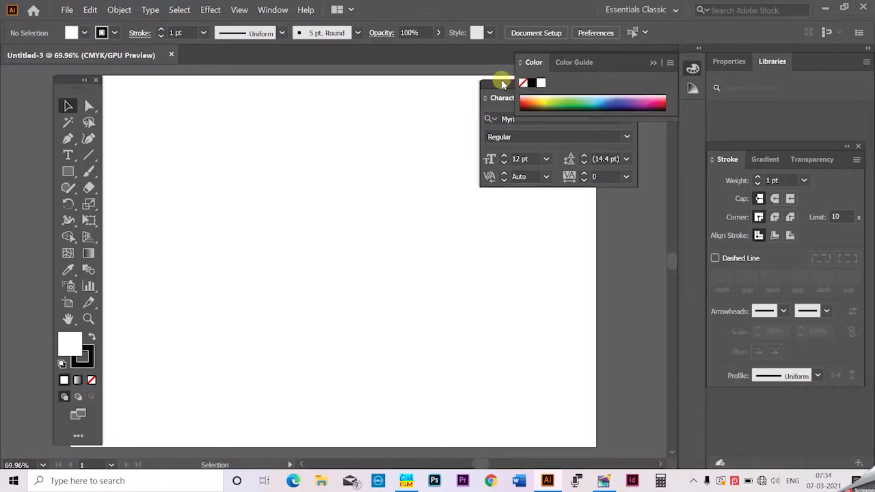
{"action": "left_click_drag", "start_coordinate": [501, 79], "coordinate": [691, 139]}
{"action": "left_click_drag", "start_coordinate": [616, 61], "coordinate": [723, 78]}
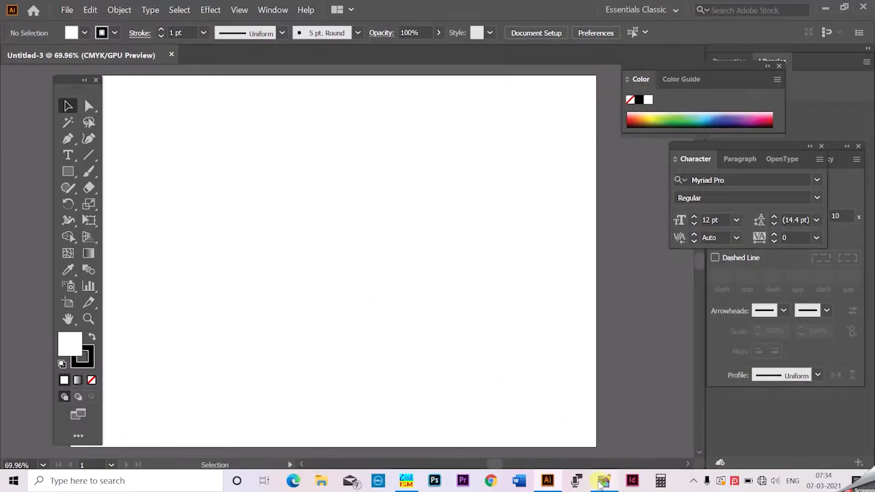
- Switch to PageMaker and copy the Malayalam line "പല തുള്ളി പെരുവെള്ളം"
{"action": "left_click", "coordinate": [601, 482]}
{"action": "left_click", "coordinate": [492, 192]}
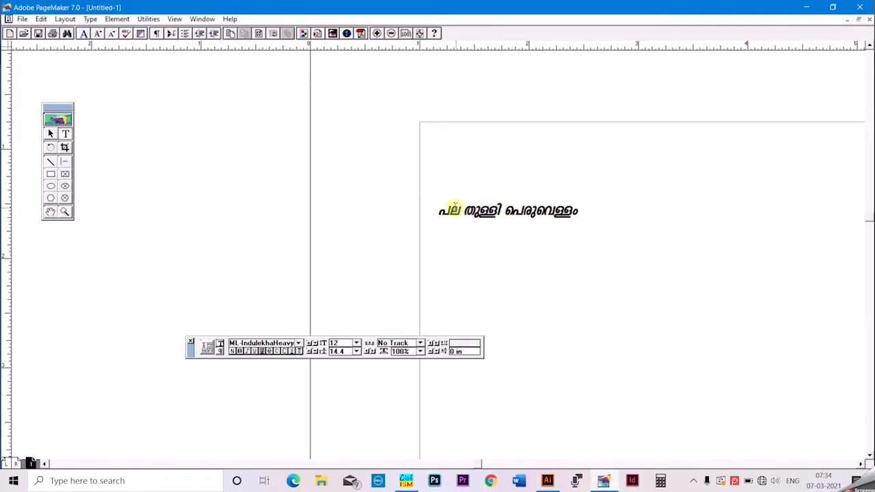
{"action": "left_click_drag", "start_coordinate": [438, 211], "coordinate": [600, 214]}
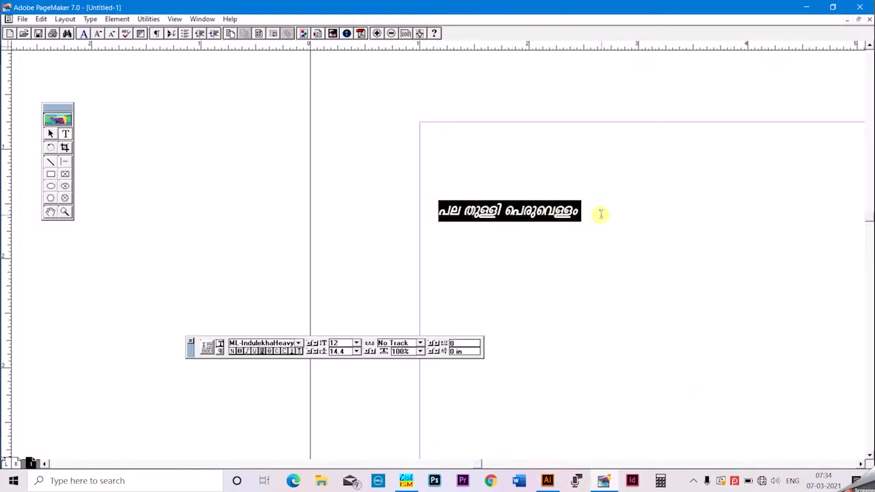
{"action": "right_click", "coordinate": [548, 209]}
{"action": "left_click", "coordinate": [570, 226]}
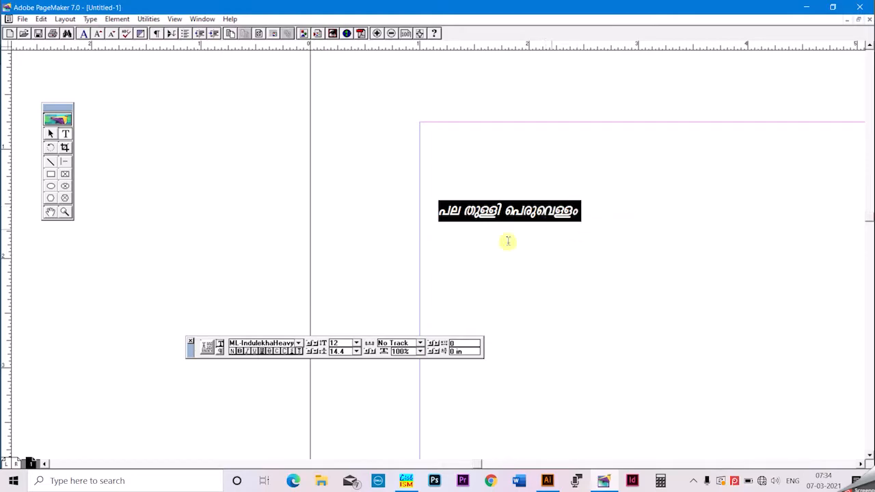
- Switch back to Illustrator and paste the copied line as point text in the upper part of the artboard
{"action": "left_click", "coordinate": [546, 479]}
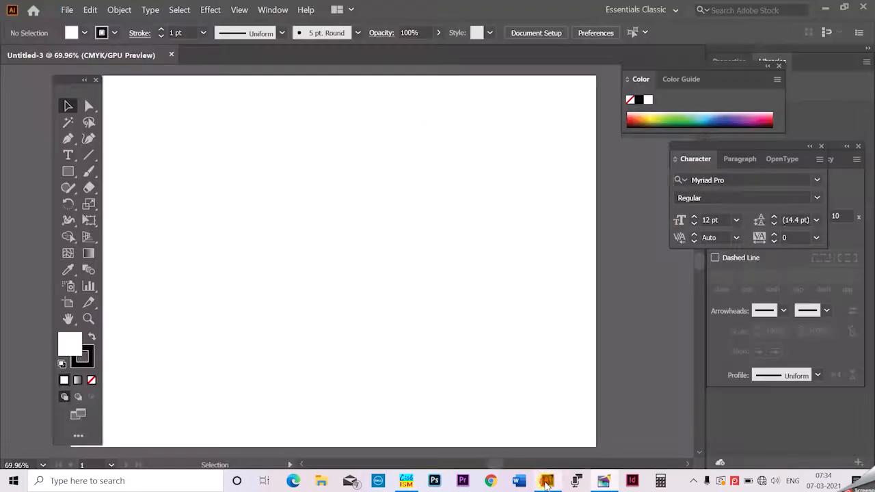
{"action": "left_click", "coordinate": [67, 153]}
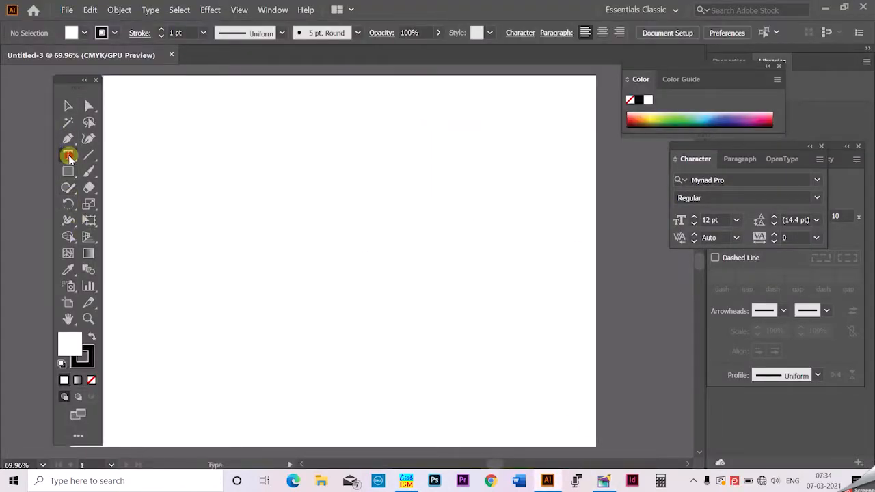
{"action": "left_click", "coordinate": [229, 169]}
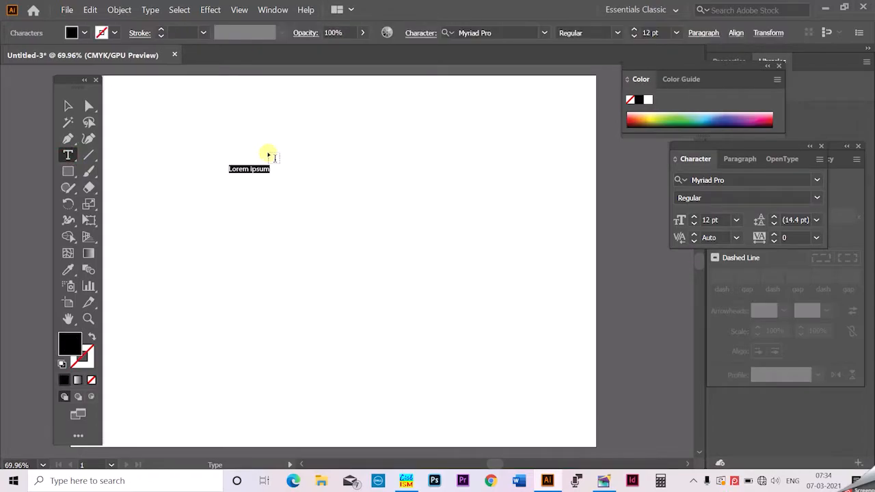
{"action": "left_click", "coordinate": [89, 9]}
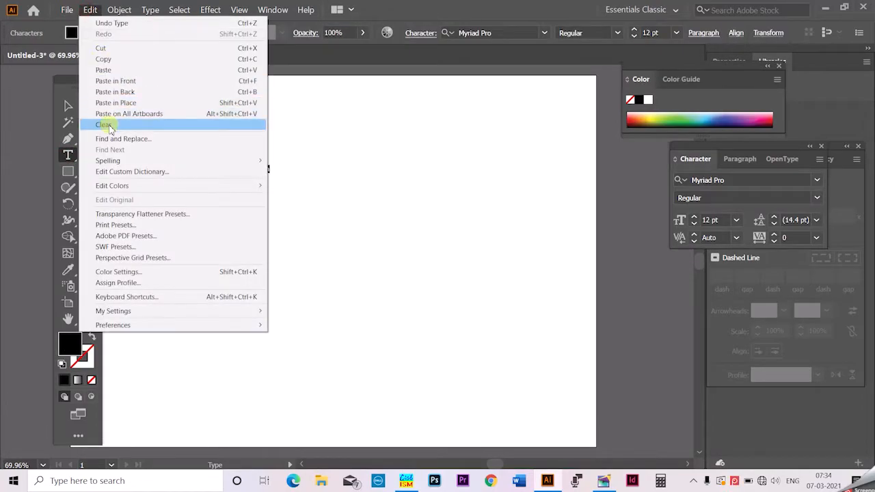
{"action": "left_click", "coordinate": [112, 70]}
- Format all the pasted text in ML-TTChithiraHeavy Bold at 72 pt
{"action": "left_click", "coordinate": [280, 167]}
{"action": "key", "text": "ctrl+a"}
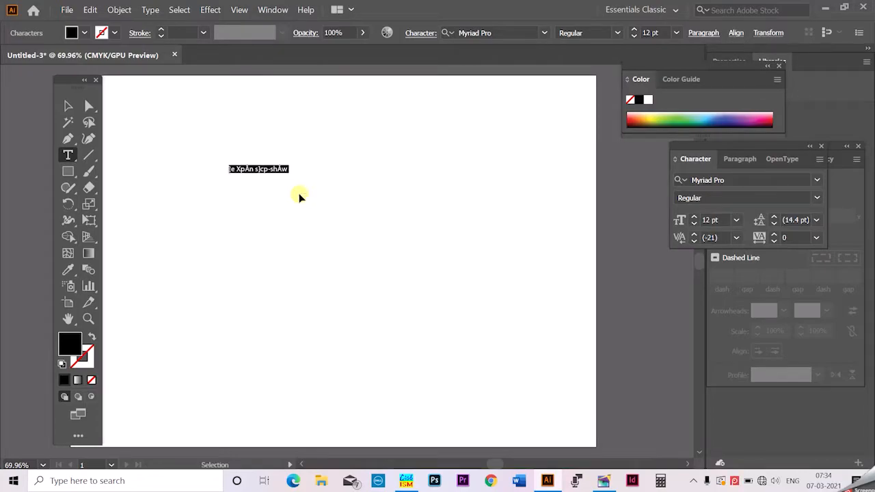
{"action": "left_click", "coordinate": [545, 33]}
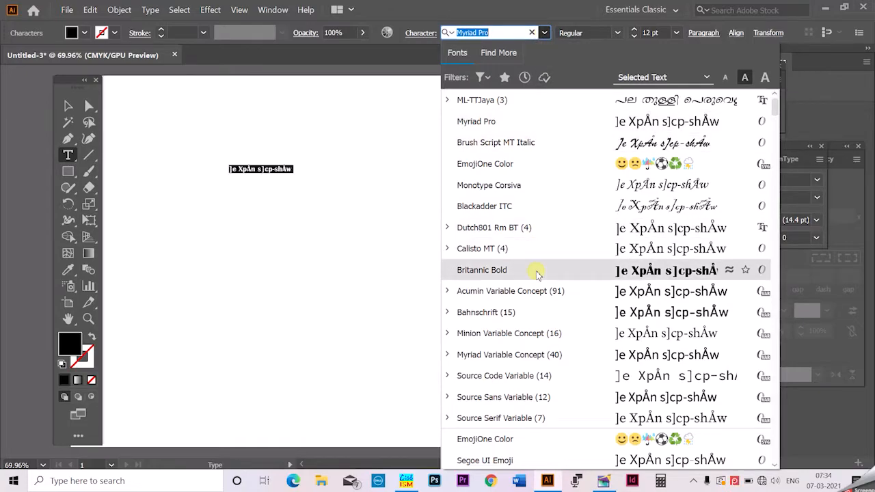
{"action": "type", "text": "ML"}
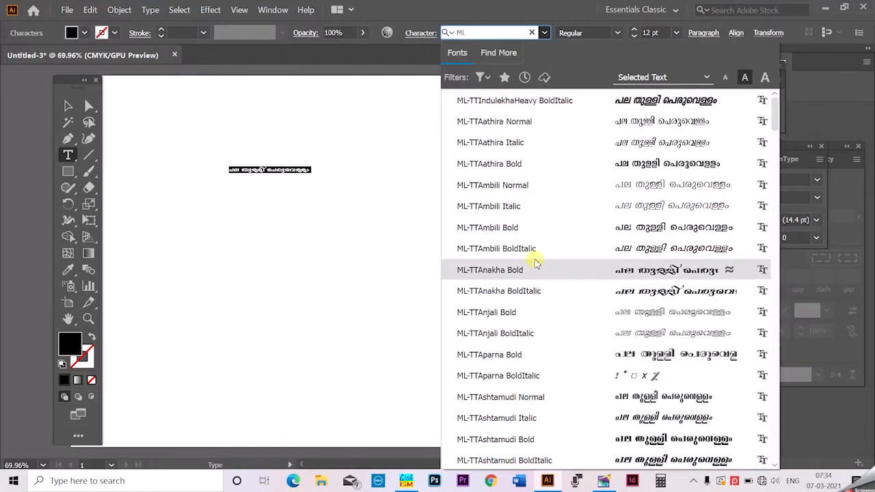
{"action": "scroll", "coordinate": [551, 399], "scroll_direction": "down", "scroll_amount": 7}
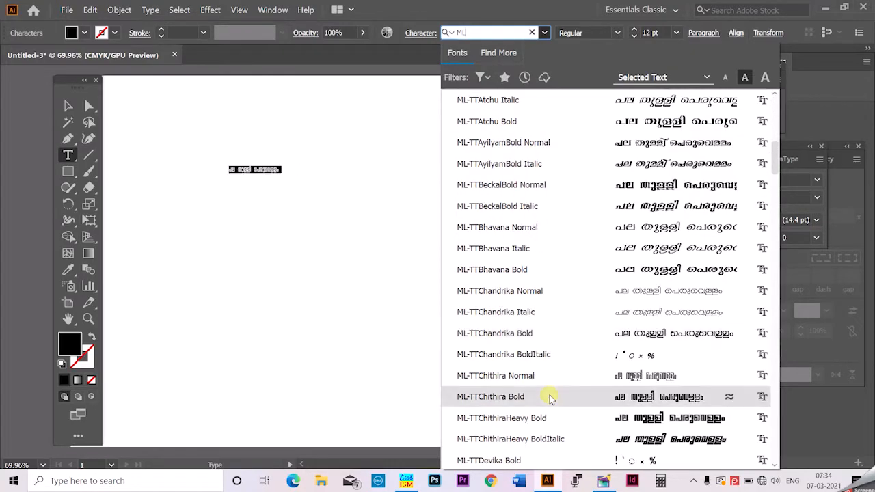
{"action": "scroll", "coordinate": [551, 398], "scroll_direction": "down", "scroll_amount": 3}
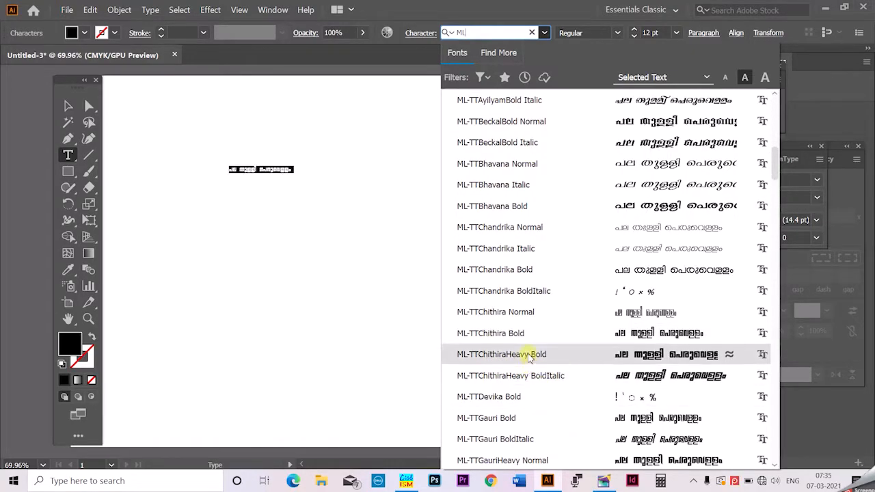
{"action": "left_click", "coordinate": [526, 355]}
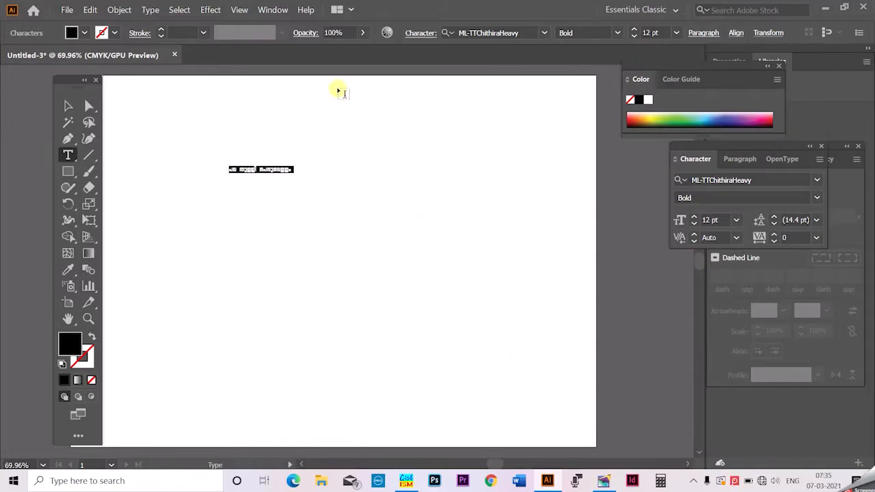
{"action": "left_click", "coordinate": [675, 34]}
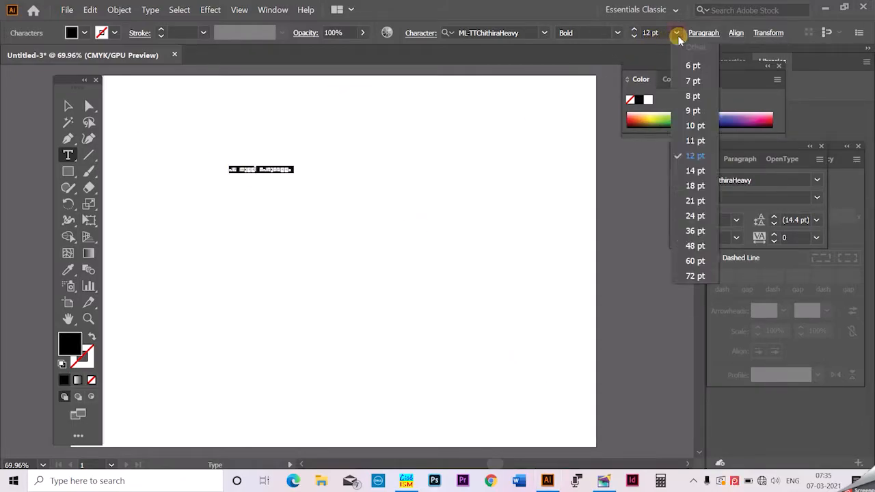
{"action": "left_click", "coordinate": [685, 275]}
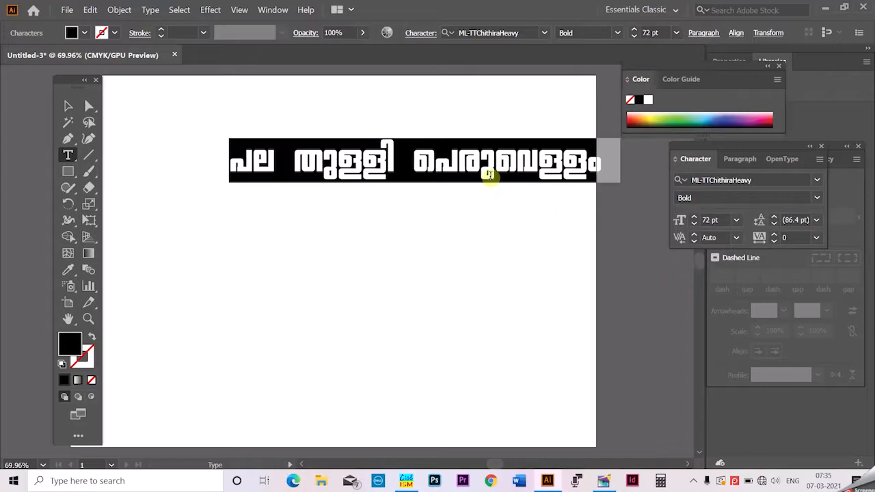
- Break the text into three lines with one word on each line
{"action": "left_click", "coordinate": [475, 163]}
{"action": "left_click", "coordinate": [293, 154]}
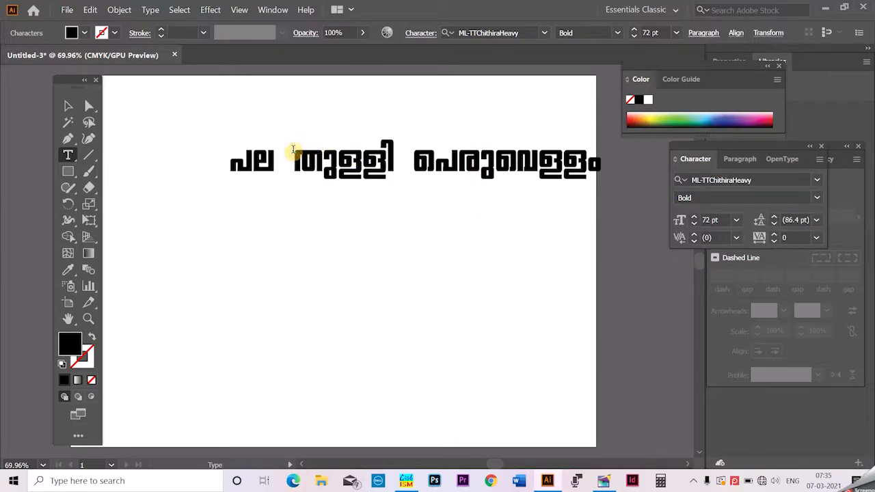
{"action": "key", "text": "Return"}
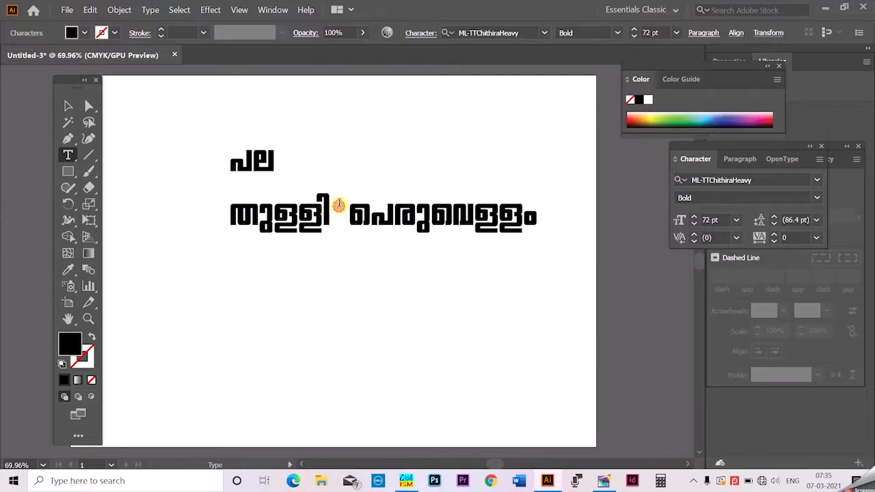
{"action": "key", "text": "Return"}
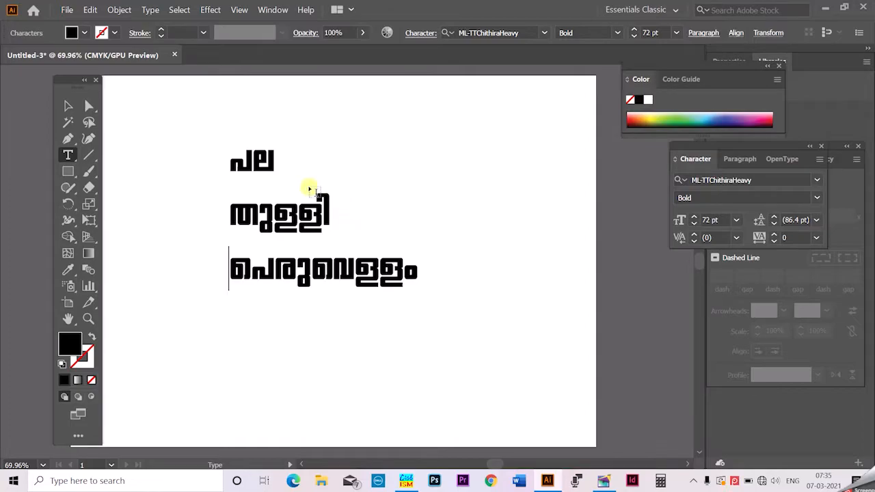
- Enlarge the first line, "പല", to 168 pt
{"action": "left_click_drag", "start_coordinate": [292, 161], "coordinate": [216, 150]}
{"action": "key", "text": "ctrl+shift+period"}
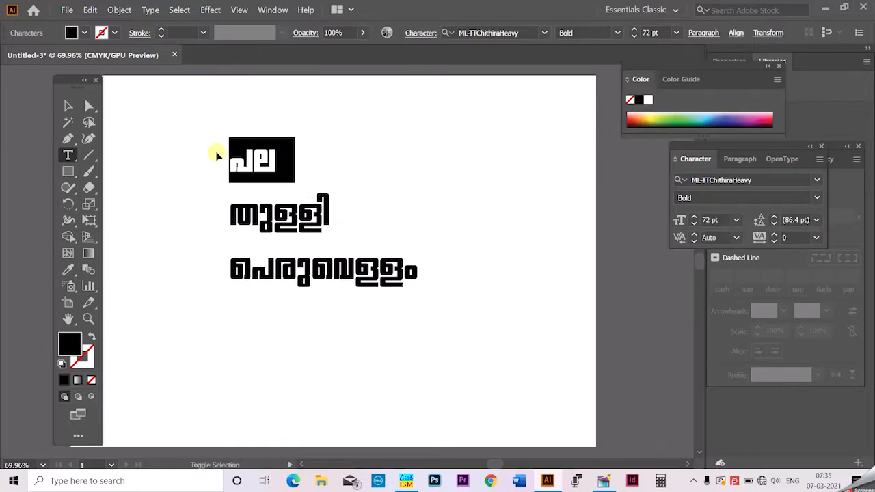
{"action": "key", "text": "ctrl+shift+period"}
{"action": "key", "text": "ctrl+shift+period"}
{"action": "key", "text": "ctrl+shift+period"}
{"action": "key", "text": "ctrl+shift+period"}
{"action": "key", "text": "ctrl+shift+period"}
{"action": "key", "text": "ctrl+shift+period"}
{"action": "key", "text": "ctrl+shift+period"}
{"action": "key", "text": "ctrl+shift+period"}
{"action": "key", "text": "ctrl+shift+period"}
{"action": "key", "text": "ctrl+shift+period"}
{"action": "key", "text": "ctrl+shift+period"}
{"action": "key", "text": "ctrl+shift+period"}
{"action": "key", "text": "ctrl+shift+period"}
{"action": "key", "text": "ctrl+shift+period"}
{"action": "key", "text": "ctrl+shift+period"}
{"action": "key", "text": "ctrl+shift+period"}
{"action": "key", "text": "ctrl+shift+period"}
{"action": "key", "text": "ctrl+shift+period"}
{"action": "key", "text": "ctrl+shift+period"}
{"action": "key", "text": "ctrl+shift+period"}
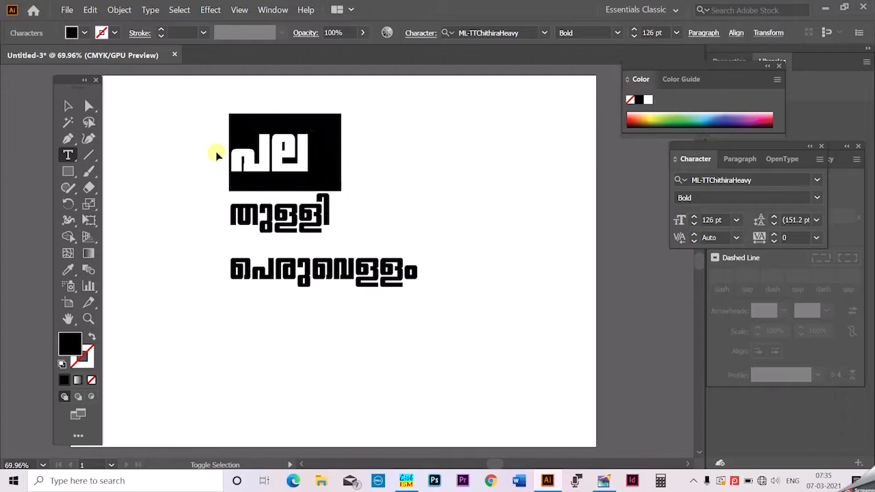
{"action": "key", "text": "ctrl+shift+period"}
{"action": "key", "text": "ctrl+shift+period"}
{"action": "key", "text": "ctrl+shift+period"}
{"action": "key", "text": "ctrl+shift+period"}
{"action": "key", "text": "ctrl+shift+period"}
{"action": "key", "text": "ctrl+shift+period"}
{"action": "key", "text": "ctrl+shift+period"}
{"action": "key", "text": "ctrl+shift+period"}
{"action": "key", "text": "ctrl+shift+period"}
{"action": "key", "text": "ctrl+shift+period"}
{"action": "key", "text": "ctrl+shift+period"}
{"action": "key", "text": "ctrl+shift+period"}
{"action": "key", "text": "ctrl+shift+period"}
{"action": "key", "text": "ctrl+shift+period"}
{"action": "key", "text": "ctrl+shift+period"}
{"action": "key", "text": "ctrl+shift+period"}
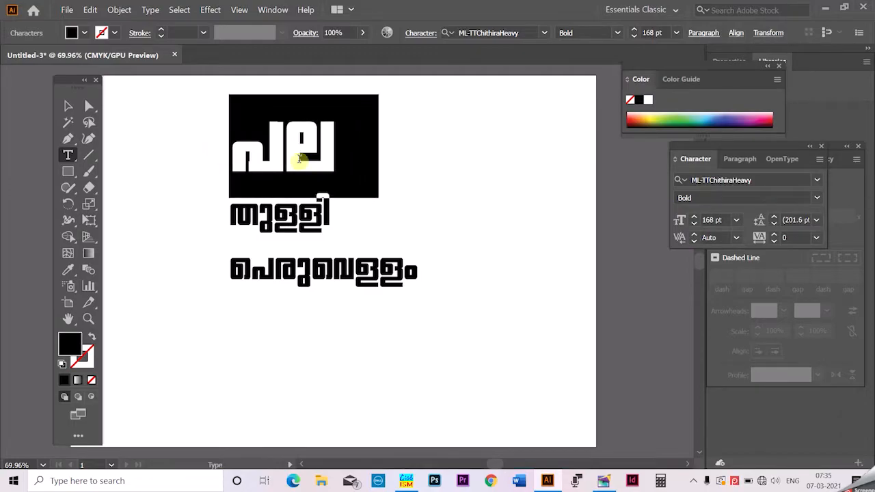
- Enlarge the second line, "തുള്ളി", to 118 pt
{"action": "left_click", "coordinate": [239, 197]}
{"action": "left_click_drag", "start_coordinate": [230, 215], "coordinate": [424, 212]}
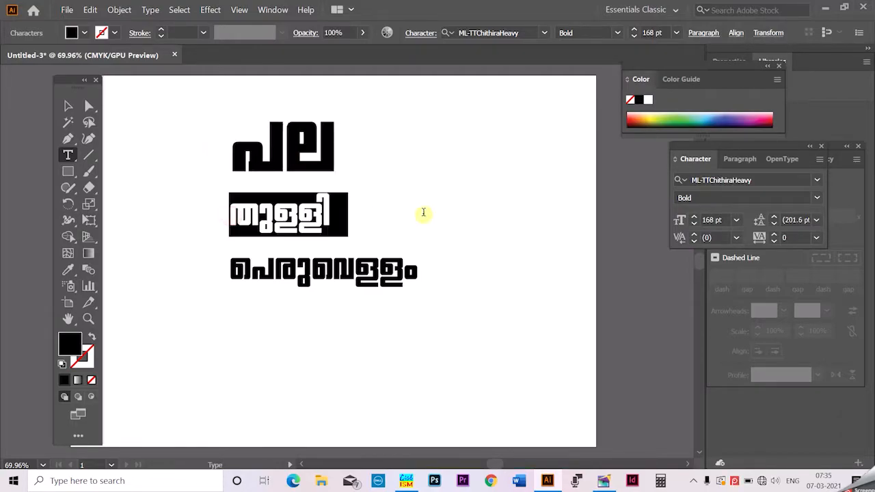
{"action": "key", "text": "ctrl+shift+period"}
{"action": "key", "text": "ctrl+shift+period"}
{"action": "key", "text": "ctrl+shift+period"}
{"action": "key", "text": "ctrl+shift+period"}
{"action": "key", "text": "ctrl+shift+period"}
{"action": "key", "text": "ctrl+shift+period"}
{"action": "key", "text": "ctrl+shift+period"}
{"action": "key", "text": "ctrl+shift+period"}
{"action": "key", "text": "ctrl+shift+period"}
{"action": "key", "text": "ctrl+shift+period"}
{"action": "key", "text": "ctrl+shift+period"}
{"action": "key", "text": "ctrl+shift+period"}
{"action": "key", "text": "ctrl+shift+period"}
{"action": "key", "text": "ctrl+shift+period"}
{"action": "key", "text": "ctrl+shift+period"}
{"action": "key", "text": "ctrl+shift+period"}
{"action": "key", "text": "ctrl+shift+period"}
{"action": "key", "text": "ctrl+shift+period"}
{"action": "key", "text": "ctrl+shift+period"}
{"action": "key", "text": "ctrl+shift+period"}
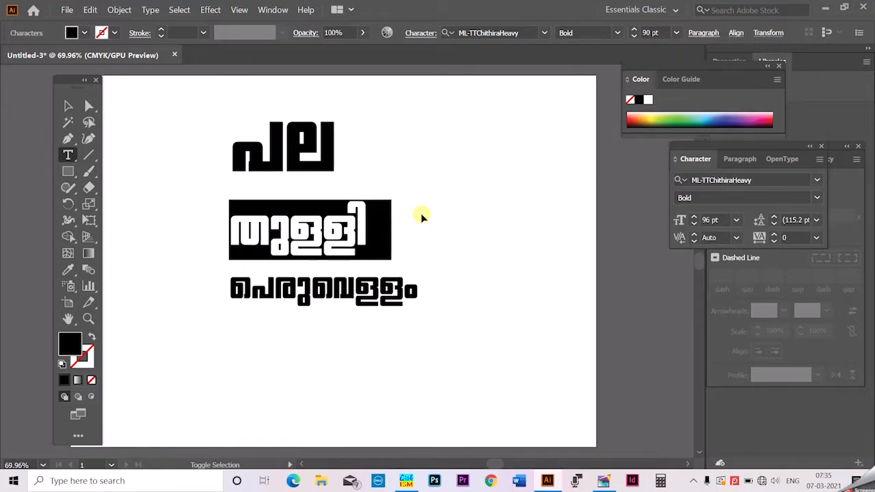
{"action": "key", "text": "ctrl+shift+period"}
{"action": "key", "text": "ctrl+shift+period"}
{"action": "key", "text": "ctrl+shift+period"}
{"action": "left_click", "coordinate": [370, 251]}
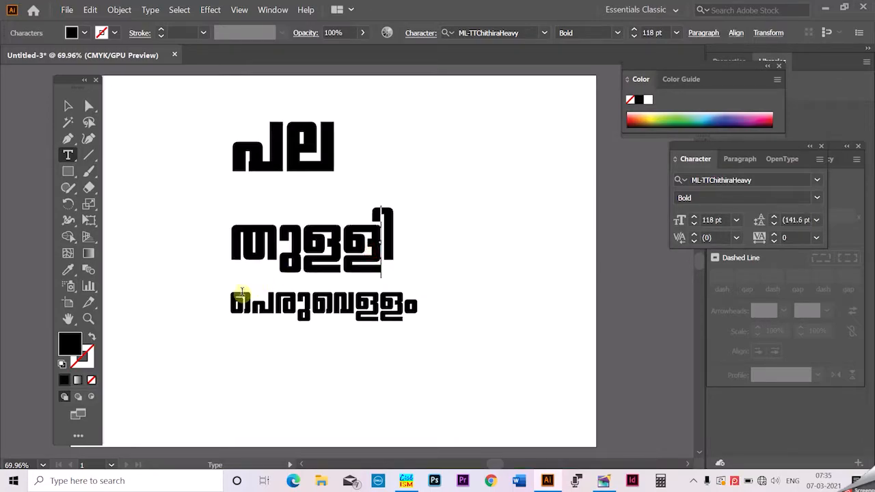
- Enlarge the third line, "പെരുവെള്ളം", to nearly the same letter size as the second line
{"action": "triple_click", "coordinate": [235, 303]}
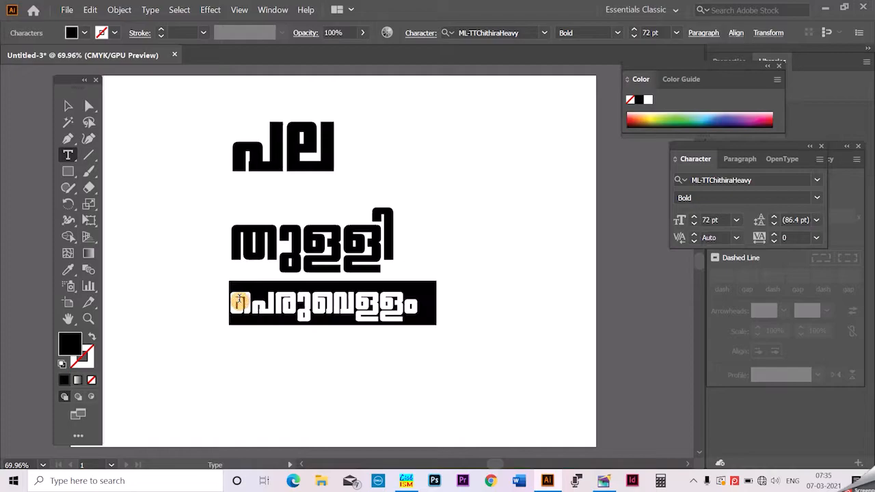
{"action": "key", "text": "ctrl+shift+period"}
{"action": "key", "text": "ctrl+shift+period"}
{"action": "key", "text": "ctrl+shift+period"}
{"action": "key", "text": "ctrl+shift+period"}
{"action": "key", "text": "ctrl+shift+period"}
{"action": "key", "text": "ctrl+shift+period"}
{"action": "key", "text": "ctrl+shift+period"}
{"action": "key", "text": "ctrl+shift+period"}
{"action": "key", "text": "ctrl+shift+period"}
{"action": "key", "text": "ctrl+shift+period"}
{"action": "key", "text": "ctrl+shift+period"}
{"action": "key", "text": "ctrl+shift+period"}
{"action": "key", "text": "ctrl+shift+period"}
{"action": "key", "text": "ctrl+shift+period"}
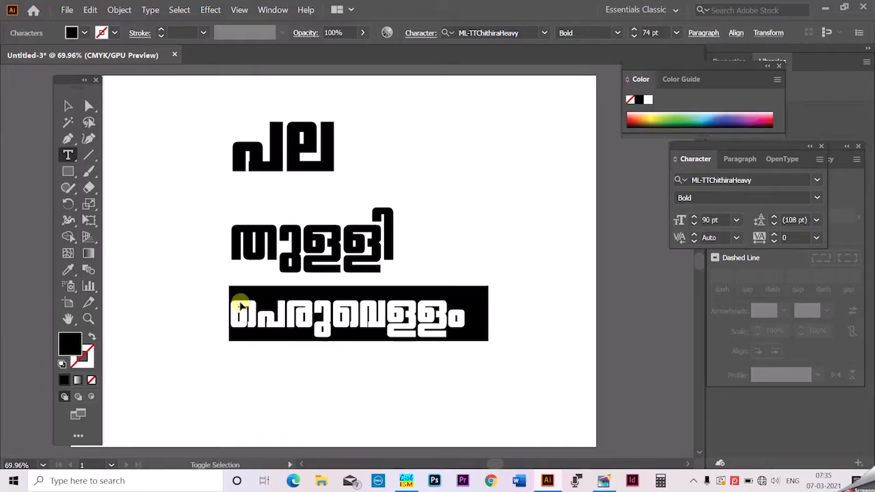
{"action": "key", "text": "ctrl+shift+period"}
{"action": "key", "text": "ctrl+shift+period"}
{"action": "key", "text": "ctrl+shift+period"}
- Center-align all three lines and move the text block to the middle of the artboard's width
{"action": "key", "text": "ctrl+a"}
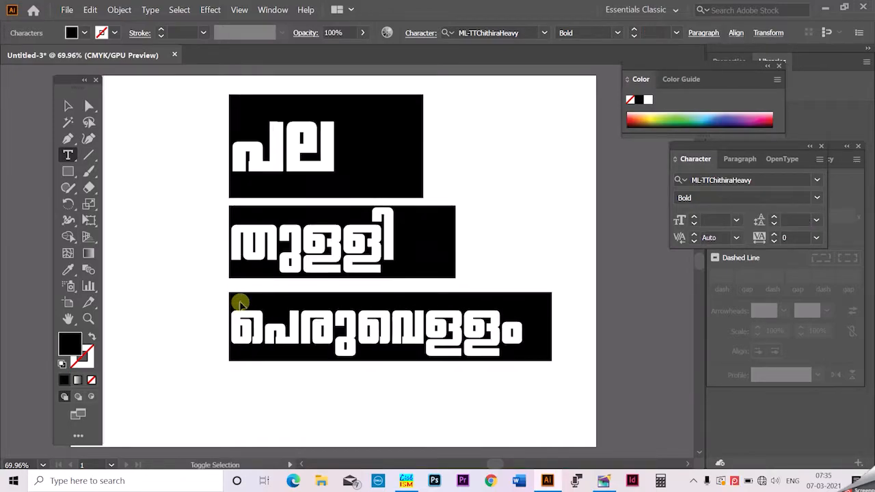
{"action": "key", "text": "ctrl+shift+c"}
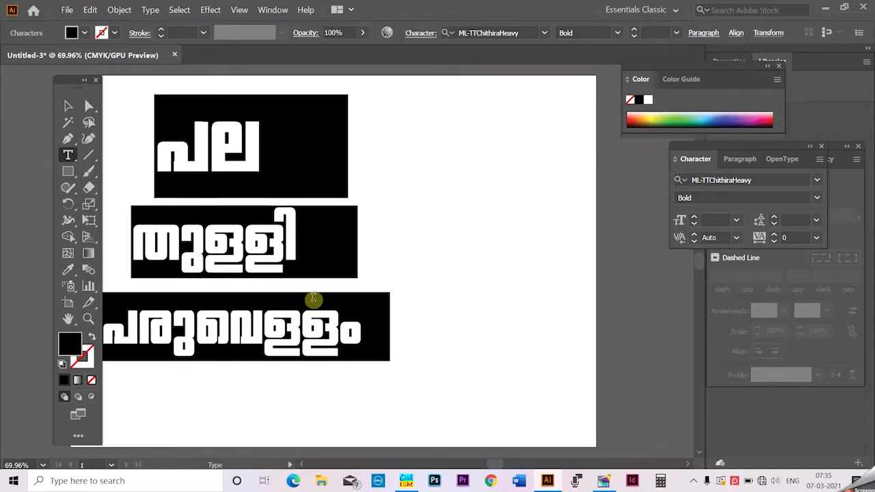
{"action": "left_click", "coordinate": [67, 107]}
{"action": "left_click_drag", "start_coordinate": [226, 137], "coordinate": [348, 137]}
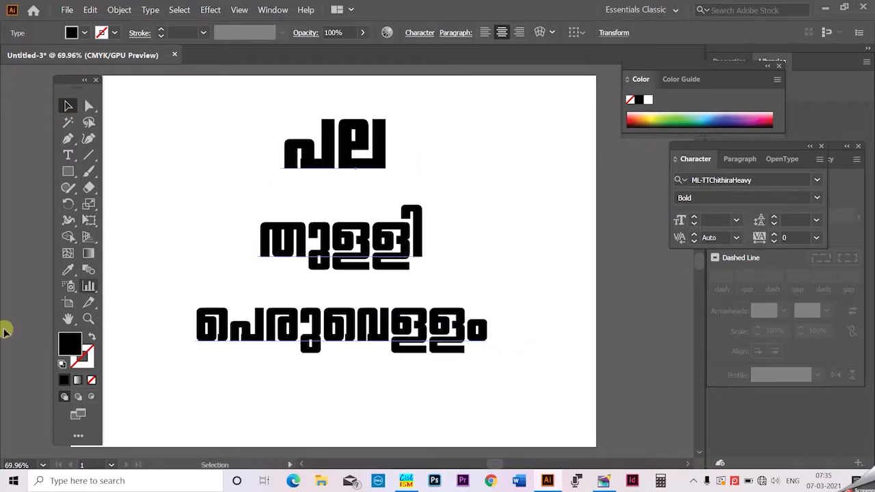
- Set the leading of all three text lines to Auto
{"action": "left_click", "coordinate": [68, 156]}
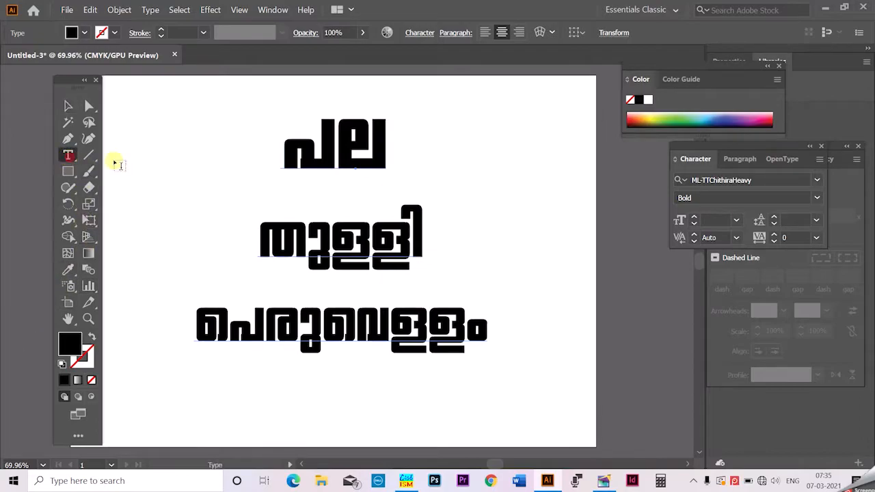
{"action": "left_click", "coordinate": [342, 166]}
{"action": "key", "text": "ctrl+a"}
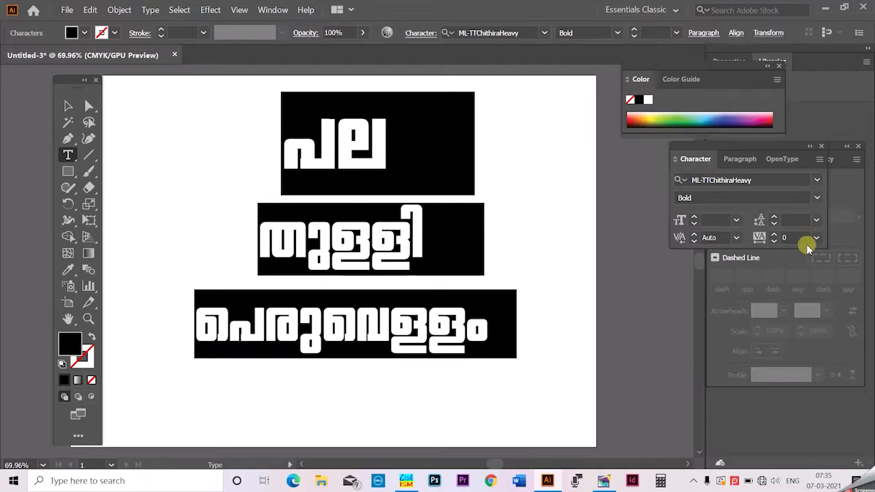
{"action": "left_click", "coordinate": [816, 219]}
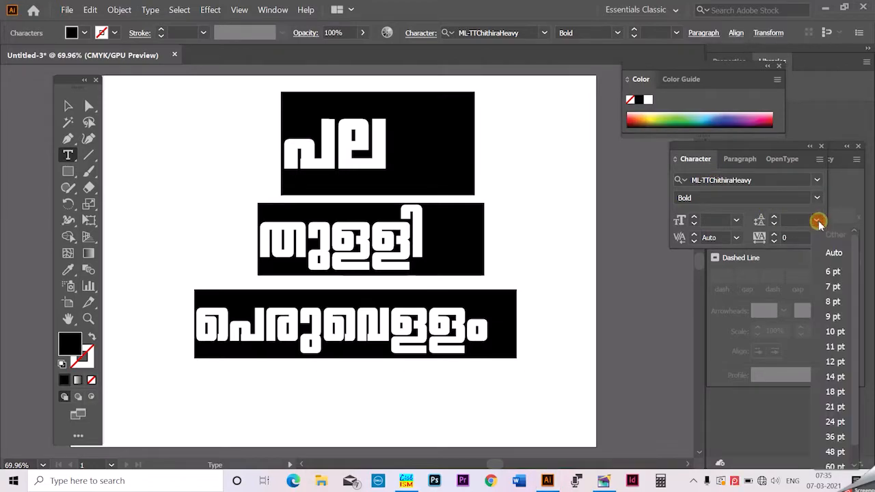
{"action": "left_click", "coordinate": [822, 257]}
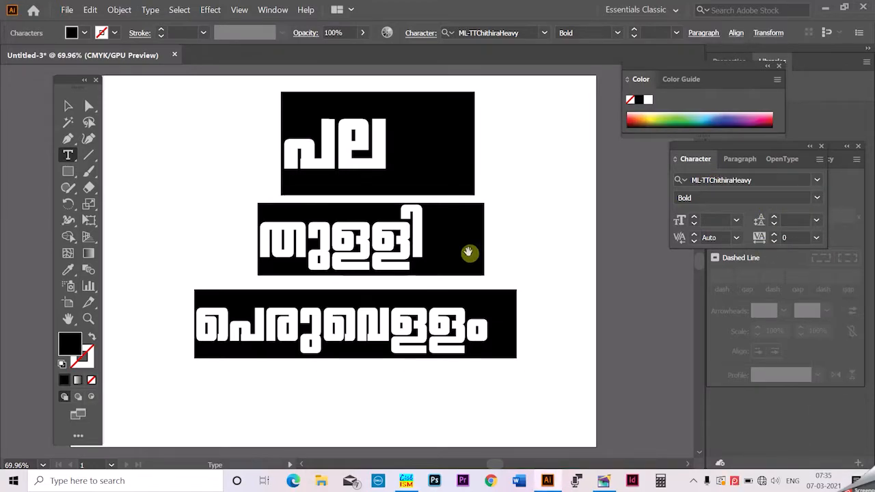
- Tighten the leading of all three text lines so they stack closer together
{"action": "key", "text": "alt+Up"}
{"action": "key", "text": "alt+Up"}
{"action": "key", "text": "alt+Up"}
{"action": "key", "text": "alt+Up"}
{"action": "key", "text": "alt+Up"}
{"action": "key", "text": "alt+Up"}
{"action": "key", "text": "alt+Up"}
{"action": "key", "text": "alt+Up"}
{"action": "key", "text": "alt+Up"}
{"action": "key", "text": "alt+Up"}
{"action": "key", "text": "alt+Up"}
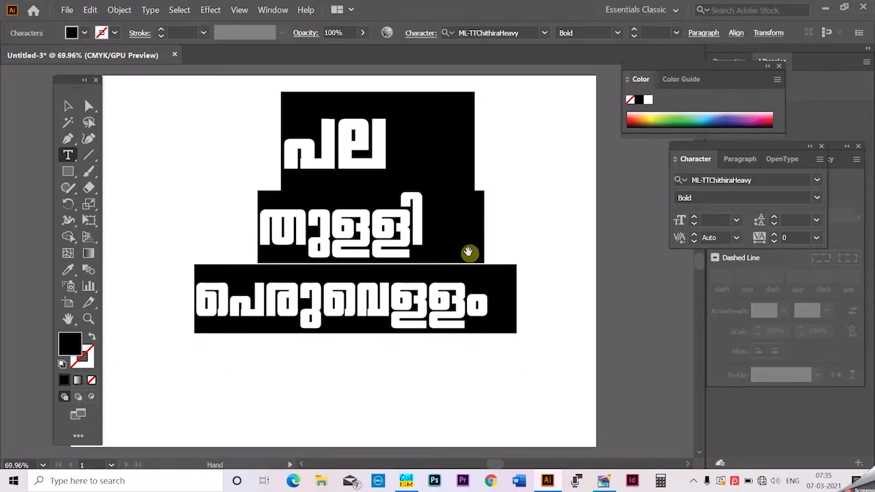
{"action": "key", "text": "ctrl+shift+a"}
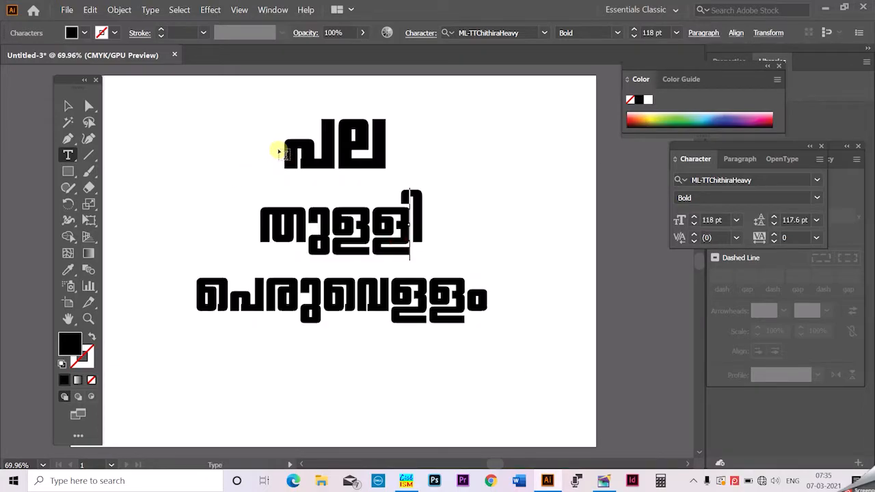
- Enlarge the first line, "പല", to slightly more than 222 pt
{"action": "left_click_drag", "start_coordinate": [286, 149], "coordinate": [398, 150]}
{"action": "key", "text": "ctrl+shift+period"}
{"action": "key", "text": "ctrl+shift+period"}
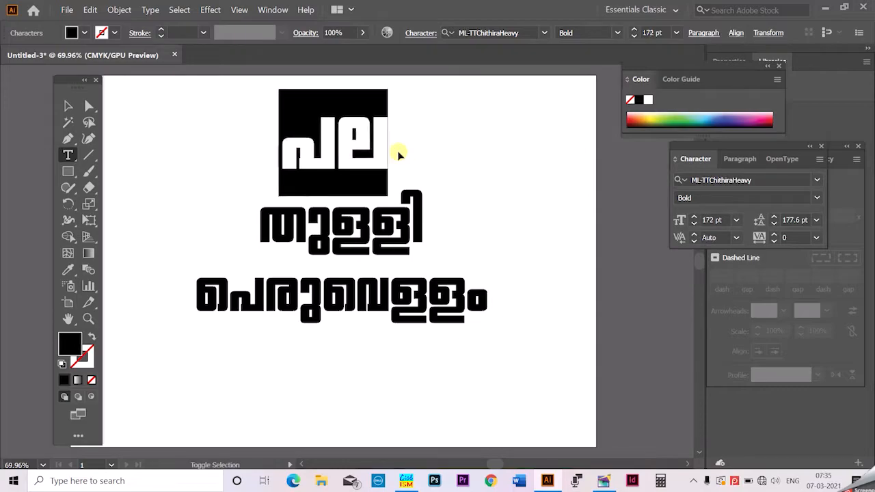
{"action": "key", "text": "ctrl+shift+period"}
{"action": "key", "text": "ctrl+shift+period"}
{"action": "key", "text": "ctrl+shift+period"}
{"action": "key", "text": "ctrl+shift+period"}
{"action": "key", "text": "ctrl+shift+period"}
{"action": "key", "text": "ctrl+shift+period"}
{"action": "key", "text": "ctrl+shift+period"}
{"action": "key", "text": "ctrl+shift+period"}
{"action": "key", "text": "ctrl+shift+period"}
{"action": "key", "text": "ctrl+shift+period"}
{"action": "key", "text": "ctrl+shift+period"}
{"action": "key", "text": "ctrl+shift+period"}
{"action": "key", "text": "ctrl+shift+period"}
{"action": "key", "text": "ctrl+shift+period"}
{"action": "key", "text": "ctrl+shift+period"}
{"action": "key", "text": "ctrl+shift+period"}
{"action": "key", "text": "ctrl+shift+period"}
{"action": "key", "text": "ctrl+shift+period"}
{"action": "key", "text": "ctrl+shift+period"}
{"action": "key", "text": "ctrl+shift+period"}
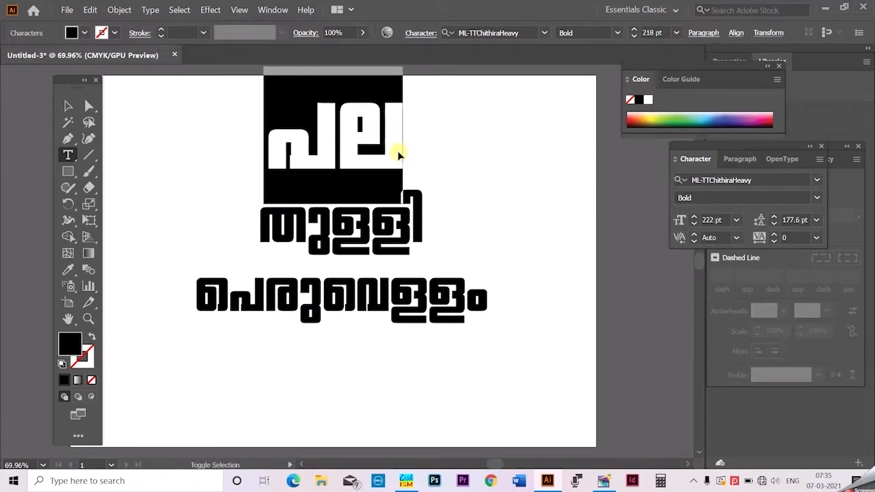
{"action": "left_click", "coordinate": [253, 223]}
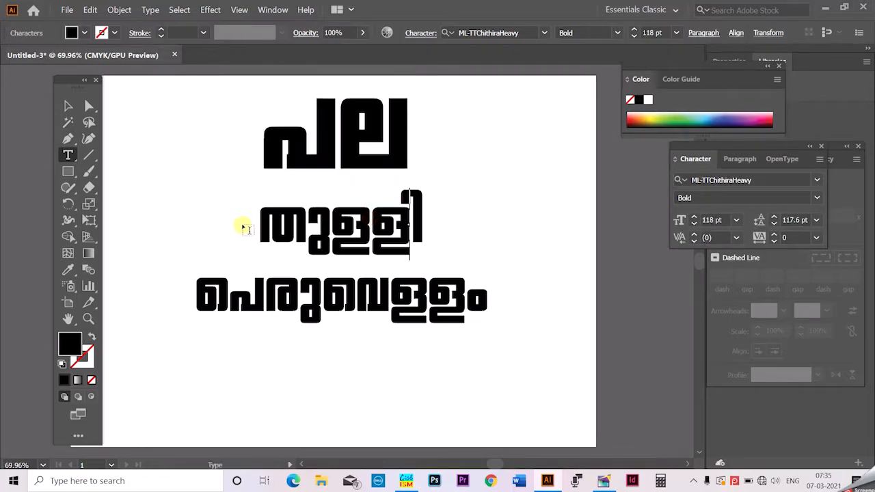
- Enlarge the second line, "തുള്ളി", beyond 150 pt so it is clearly wider than the first line
{"action": "left_click_drag", "start_coordinate": [257, 222], "coordinate": [428, 227]}
{"action": "key", "text": "ctrl+shift+period"}
{"action": "key", "text": "ctrl+shift+period"}
{"action": "key", "text": "ctrl+shift+period"}
{"action": "key", "text": "ctrl+shift+period"}
{"action": "key", "text": "ctrl+shift+period"}
{"action": "key", "text": "ctrl+shift+period"}
{"action": "key", "text": "ctrl+shift+period"}
{"action": "key", "text": "ctrl+shift+period"}
{"action": "key", "text": "ctrl+shift+period"}
{"action": "key", "text": "ctrl+shift+period"}
{"action": "key", "text": "ctrl+shift+period"}
{"action": "key", "text": "ctrl+shift+period"}
{"action": "key", "text": "ctrl+shift+period"}
{"action": "key", "text": "ctrl+shift+period"}
{"action": "key", "text": "ctrl+shift+period"}
{"action": "key", "text": "ctrl+shift+period"}
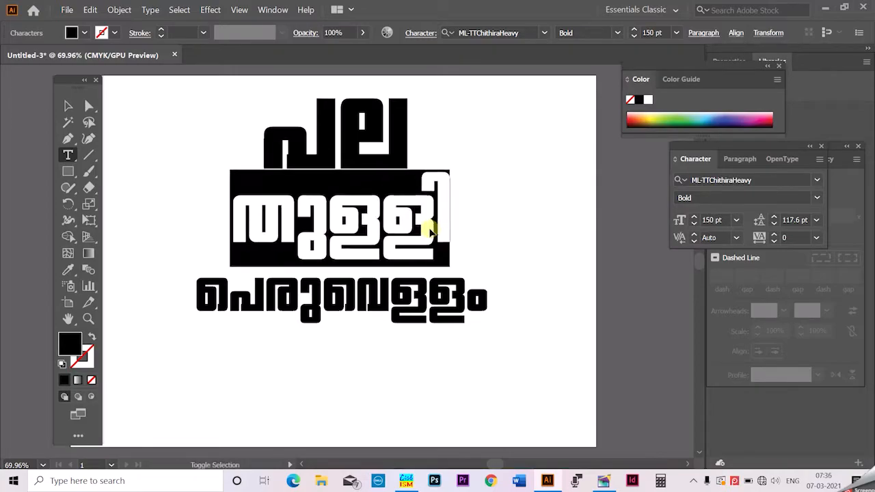
{"action": "key", "text": "ctrl+shift+period"}
{"action": "key", "text": "ctrl+shift+period"}
{"action": "key", "text": "ctrl+shift+period"}
{"action": "key", "text": "ctrl+shift+period"}
{"action": "key", "text": "ctrl+shift+period"}
{"action": "key", "text": "ctrl+shift+period"}
{"action": "left_click", "coordinate": [332, 291]}
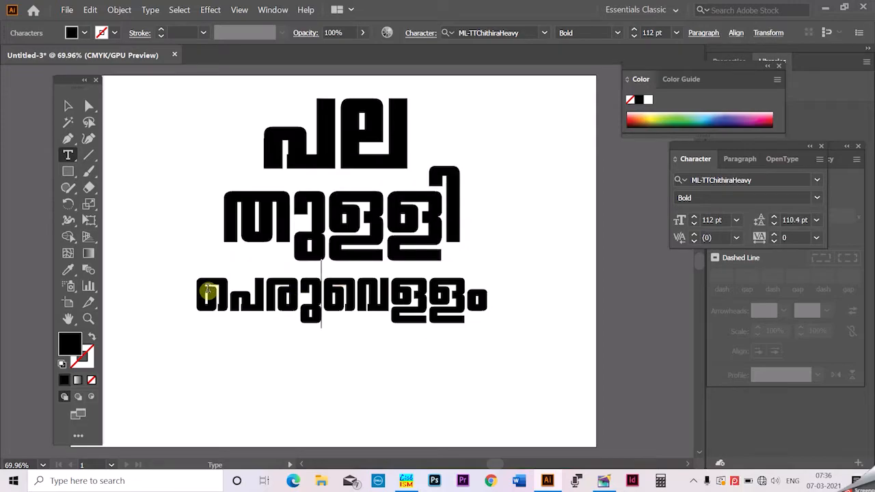
- Enlarge the third line, "പെരുവെള്ളം", to 136 pt
{"action": "left_click_drag", "start_coordinate": [199, 286], "coordinate": [498, 309]}
{"action": "key", "text": "ctrl+shift+period"}
{"action": "key", "text": "ctrl+shift+period"}
{"action": "key", "text": "ctrl+shift+period"}
{"action": "key", "text": "ctrl+shift+period"}
{"action": "key", "text": "ctrl+shift+period"}
{"action": "key", "text": "ctrl+shift+period"}
{"action": "key", "text": "ctrl+shift+period"}
{"action": "key", "text": "ctrl+shift+period"}
{"action": "key", "text": "ctrl+shift+period"}
{"action": "key", "text": "ctrl+shift+period"}
{"action": "key", "text": "ctrl+shift+period"}
{"action": "key", "text": "ctrl+shift+period"}
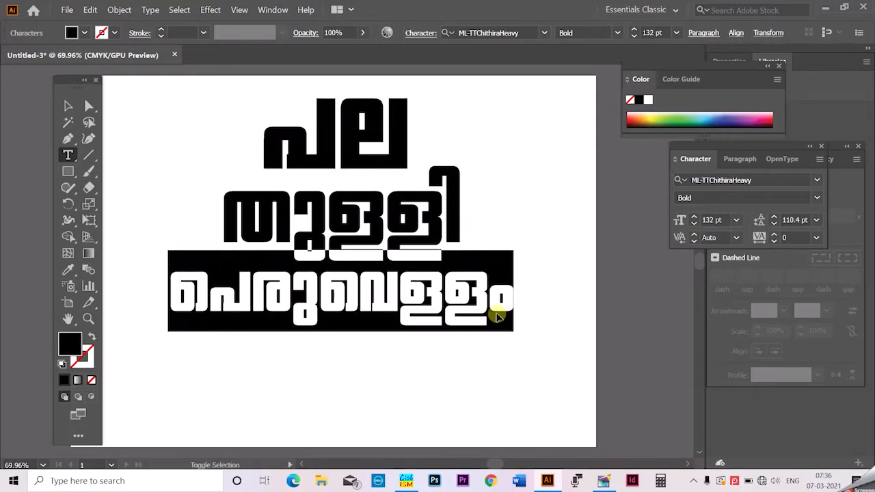
{"action": "left_click", "coordinate": [426, 255]}
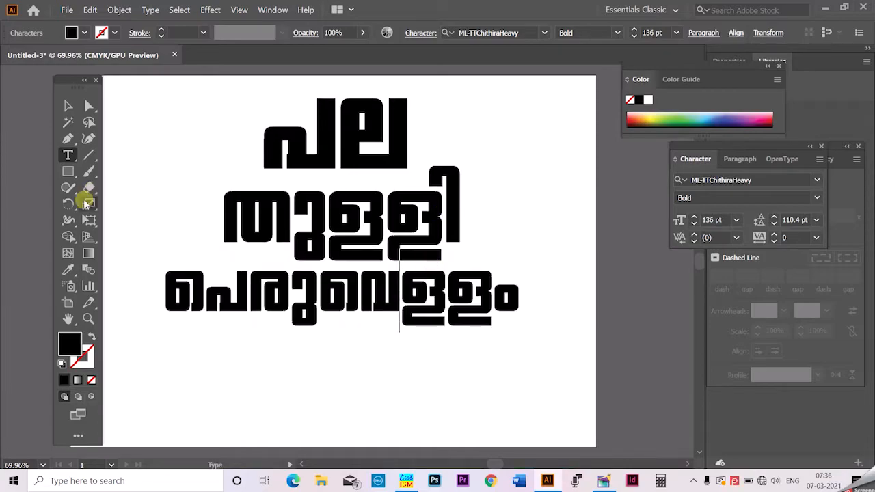
- Move the whole text block down towards the middle of the artboard's height
{"action": "left_click", "coordinate": [68, 106]}
{"action": "mouse_move", "coordinate": [362, 160]}
{"action": "left_mouse_down"}
{"action": "mouse_move", "coordinate": [360, 198]}
{"action": "mouse_move", "coordinate": [363, 176]}
{"action": "left_mouse_up"}
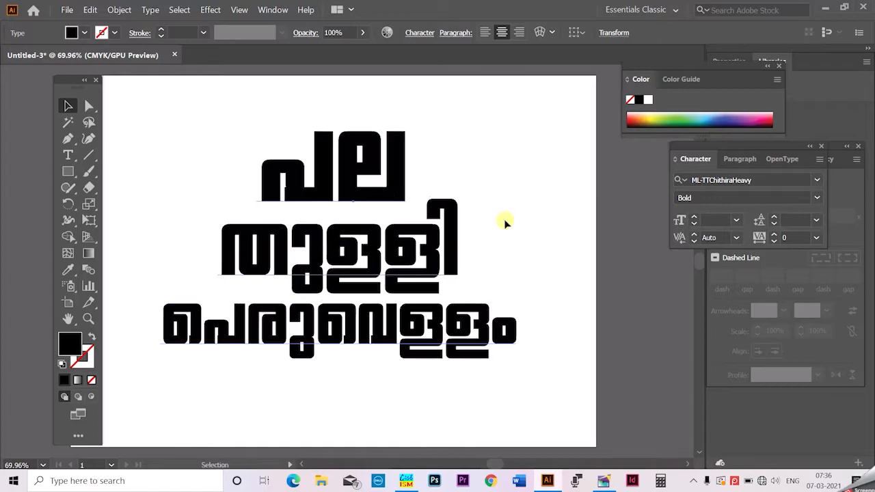
{"action": "left_click", "coordinate": [569, 253]}
{"action": "left_click_drag", "start_coordinate": [383, 269], "coordinate": [454, 287]}
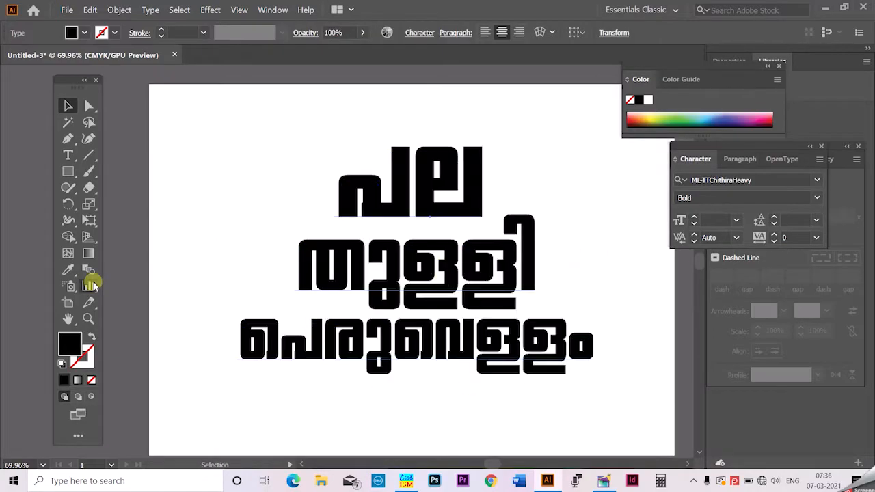
- Enlarge the third line, "പെരുവെള്ളം", to 144 pt and increase its leading to 118.4 pt
{"action": "left_click", "coordinate": [67, 155]}
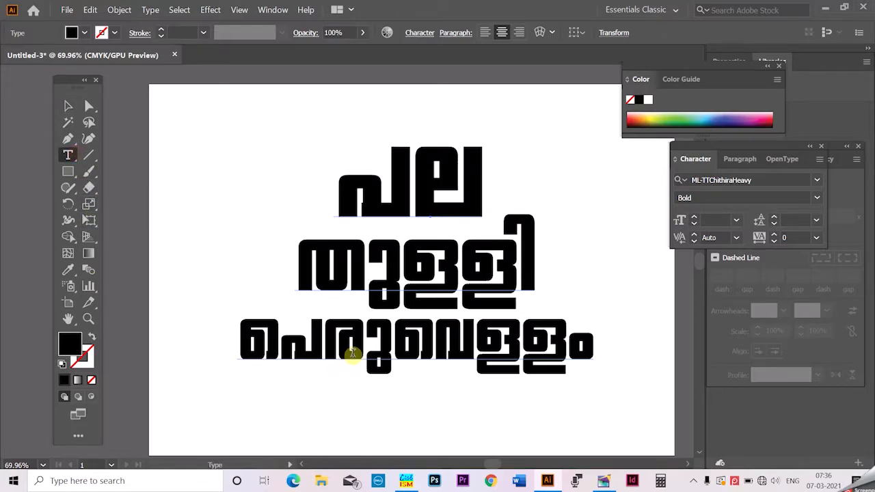
{"action": "left_click", "coordinate": [352, 353]}
{"action": "key", "text": "shift+End"}
{"action": "key", "text": "ctrl+shift+period"}
{"action": "key", "text": "ctrl+shift+period"}
{"action": "key", "text": "ctrl+shift+period"}
{"action": "key", "text": "ctrl+shift+period"}
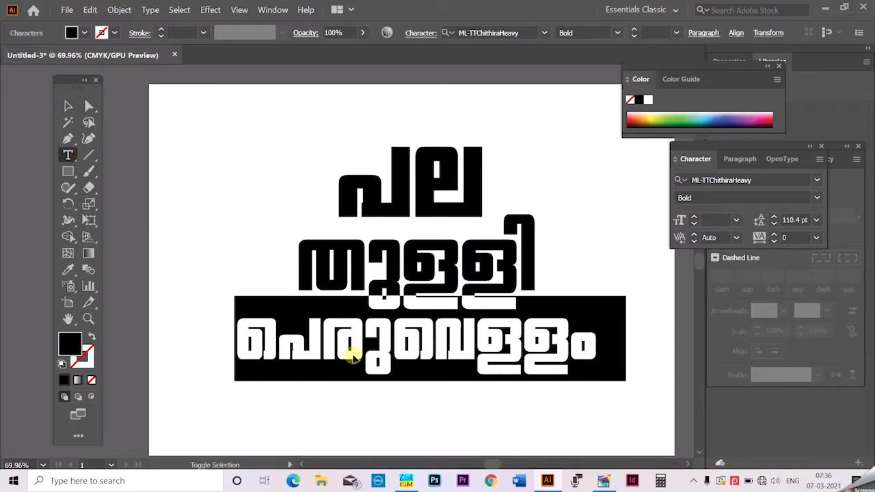
{"action": "key", "text": "ctrl+shift+period"}
{"action": "key", "text": "ctrl+shift+period"}
{"action": "key", "text": "ctrl+shift+period"}
{"action": "key", "text": "ctrl+shift+period"}
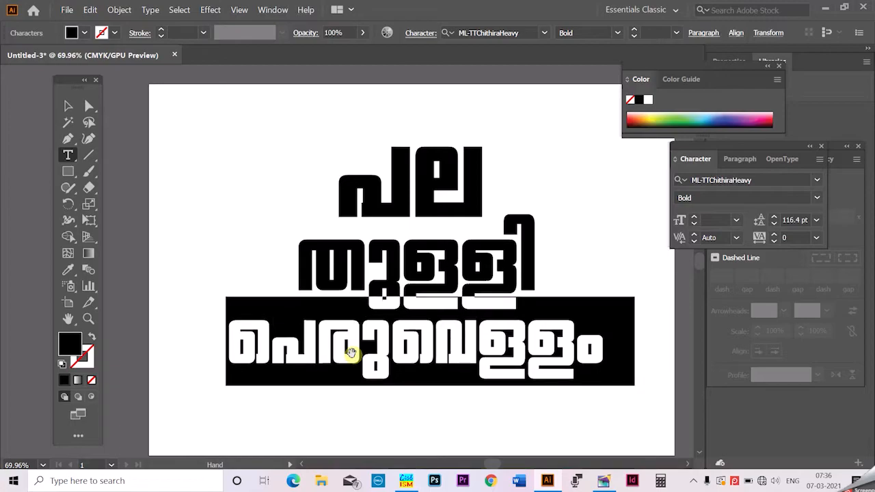
{"action": "key", "text": "Escape"}
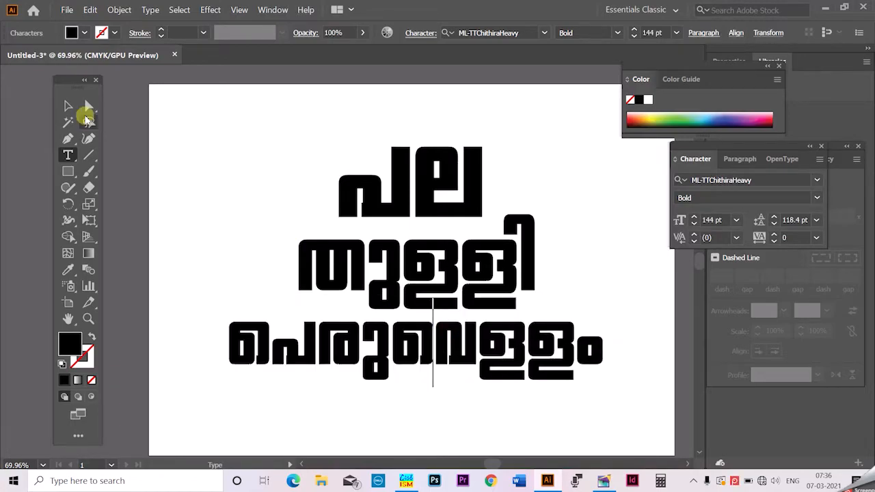
{"action": "left_click", "coordinate": [67, 106]}
{"action": "key", "text": "space"}
{"action": "left_click_drag", "start_coordinate": [523, 271], "coordinate": [469, 267]}
{"action": "left_click", "coordinate": [652, 289]}
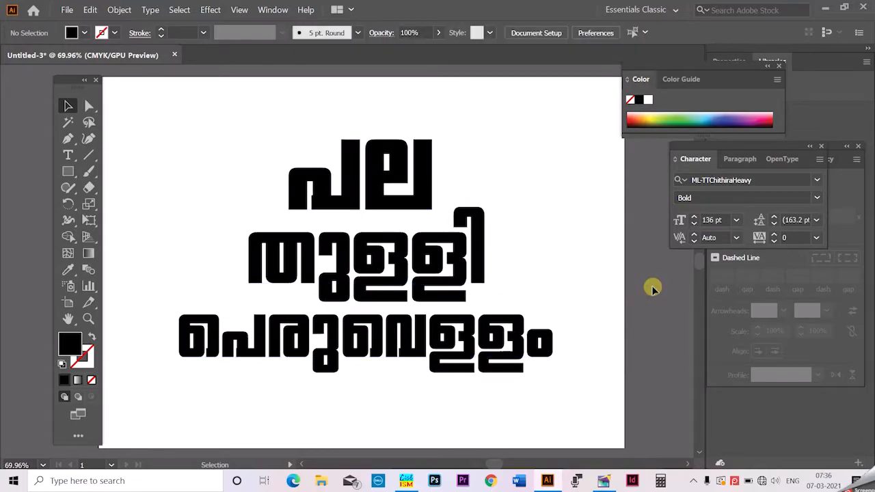
- Rasterize the text block in CMYK at High (300 ppi) with a white background and Art Optimized anti-aliasing
{"action": "left_click", "coordinate": [428, 190]}
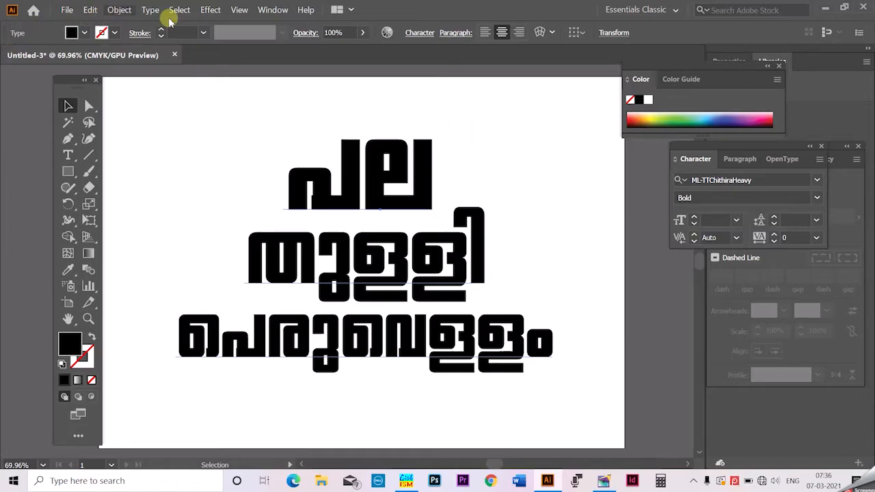
{"action": "left_click", "coordinate": [120, 11]}
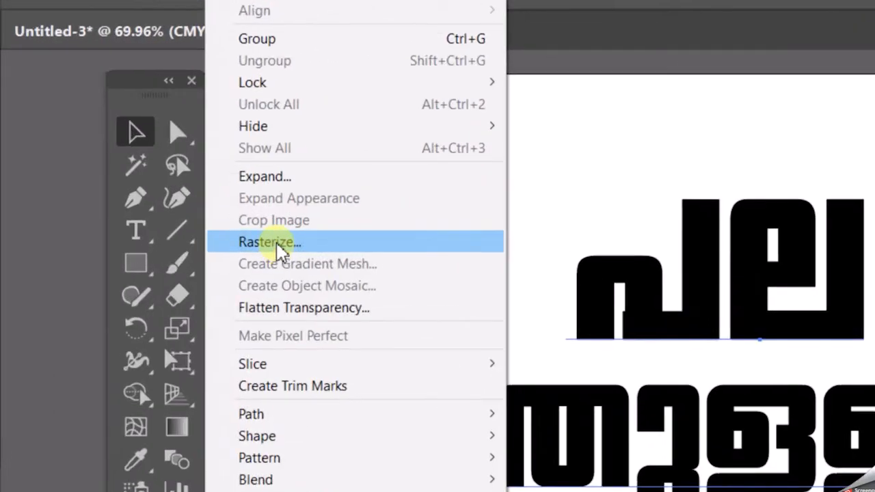
{"action": "left_click", "coordinate": [279, 249]}
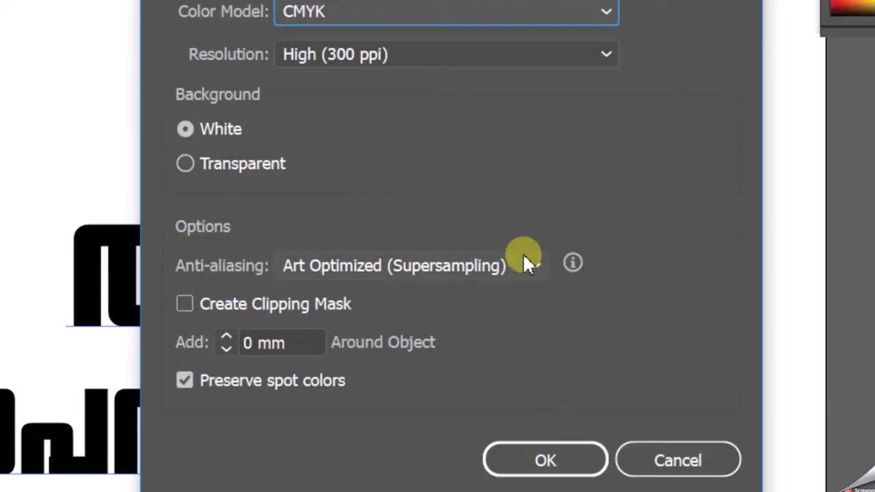
{"action": "left_click", "coordinate": [537, 467]}
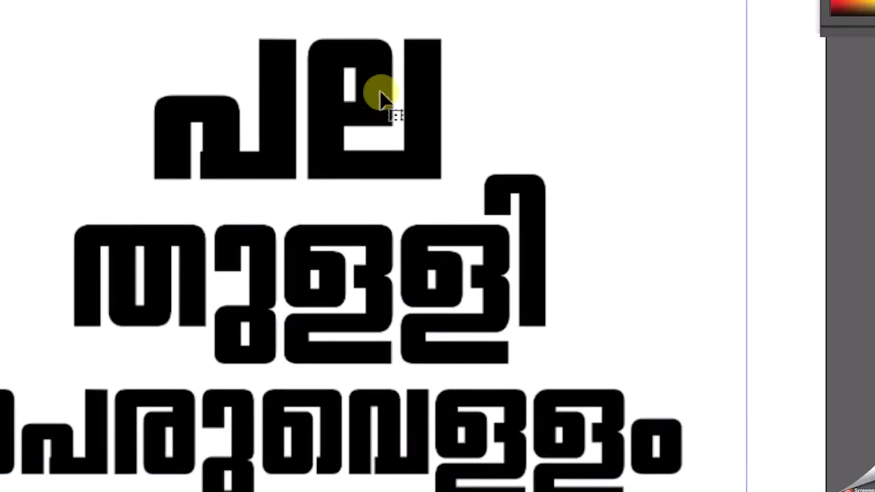
{"action": "scroll", "coordinate": [393, 143], "scroll_direction": "down", "scroll_amount": 1}
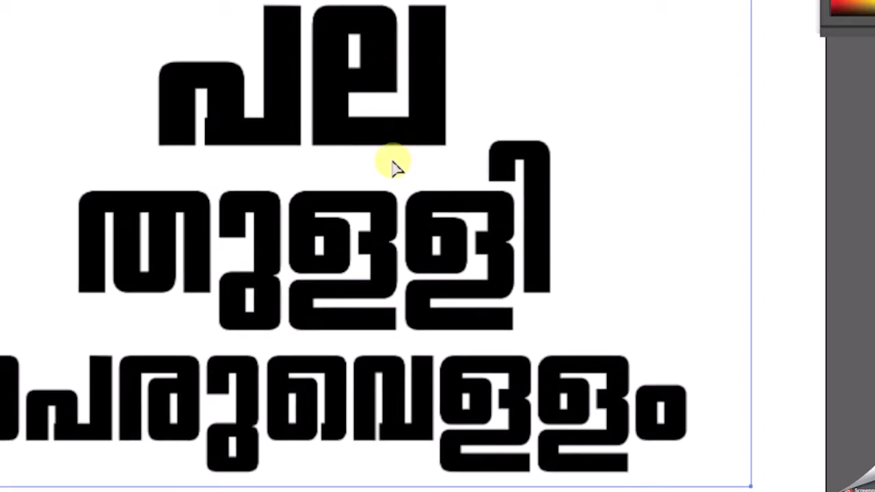
{"action": "scroll", "coordinate": [394, 166], "scroll_direction": "up", "scroll_amount": 1}
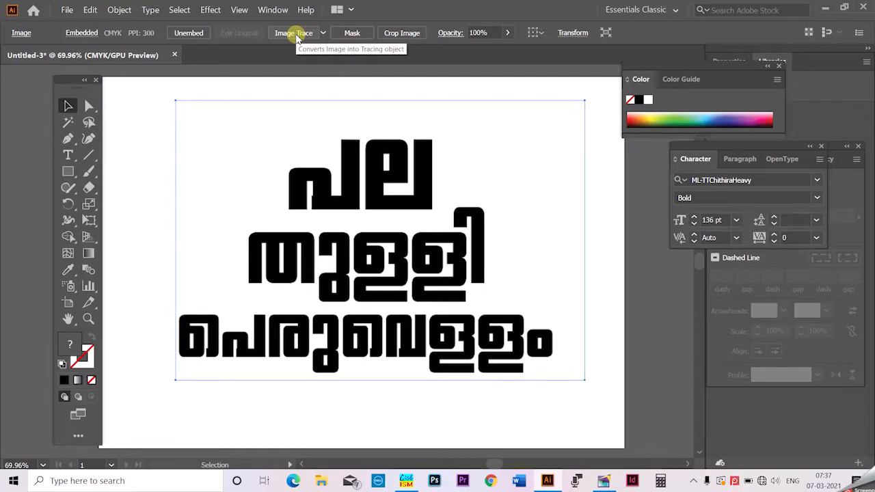
- Convert the rasterized lettering to vector paths using Image Trace with the default preset and expand the tracing
{"action": "left_click", "coordinate": [294, 34]}
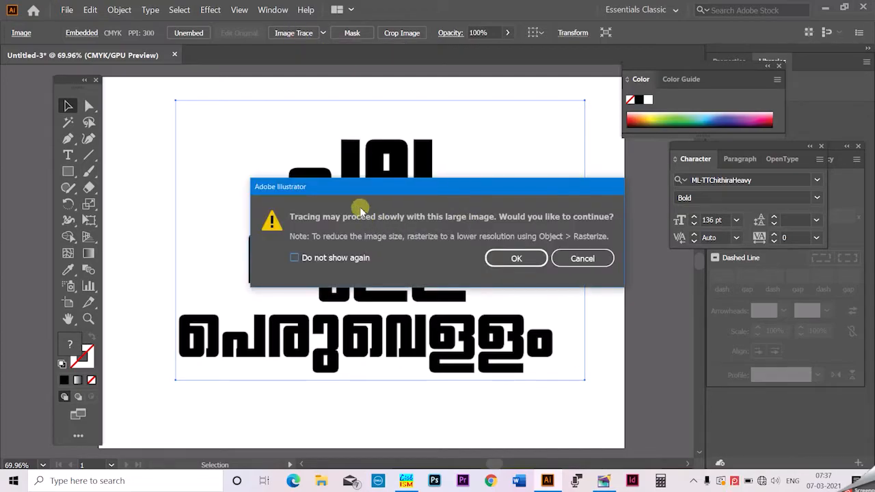
{"action": "left_click_drag", "start_coordinate": [353, 186], "coordinate": [335, 179]}
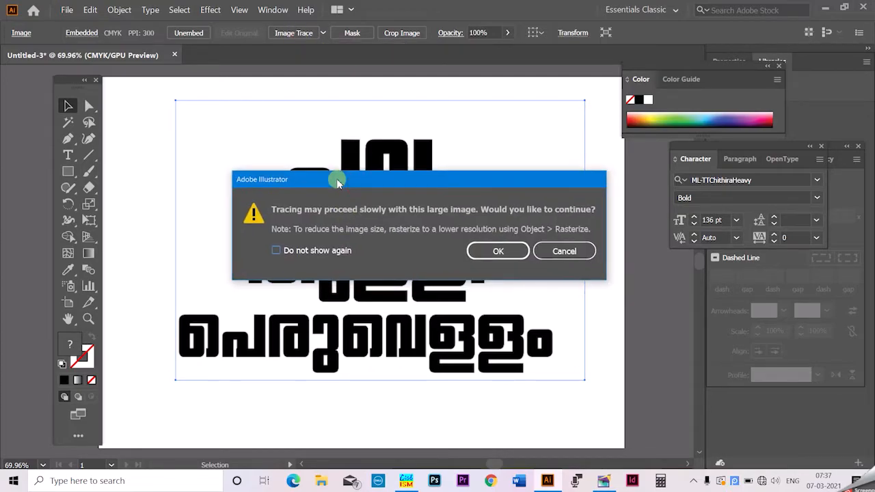
{"action": "left_click", "coordinate": [482, 251]}
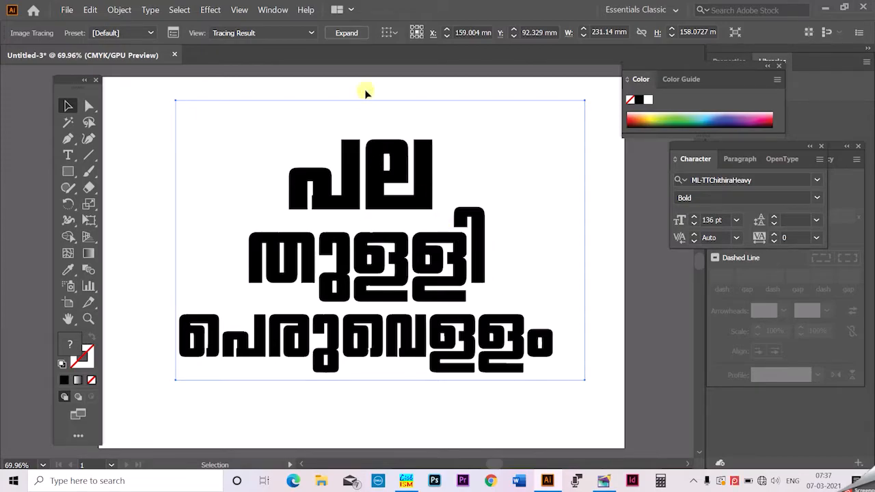
{"action": "left_click", "coordinate": [346, 35]}
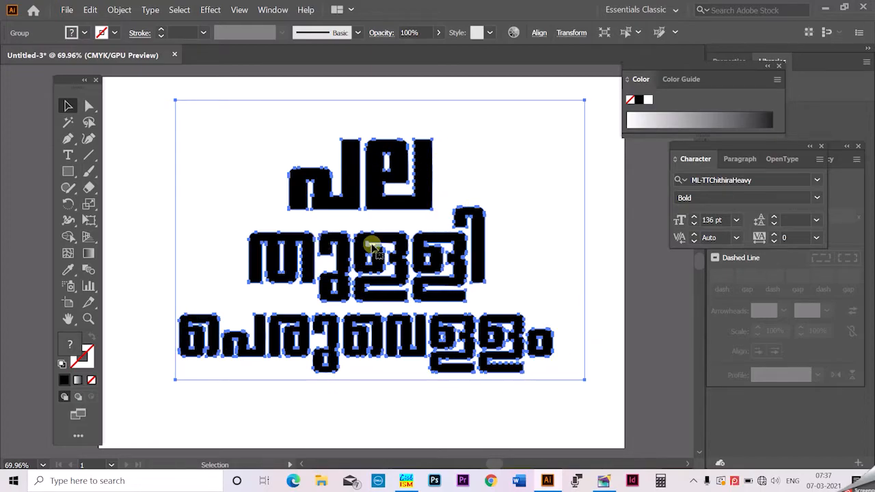
- Ungroup the expanded lettering into separate letter shapes and clear the selection
{"action": "right_click", "coordinate": [391, 146]}
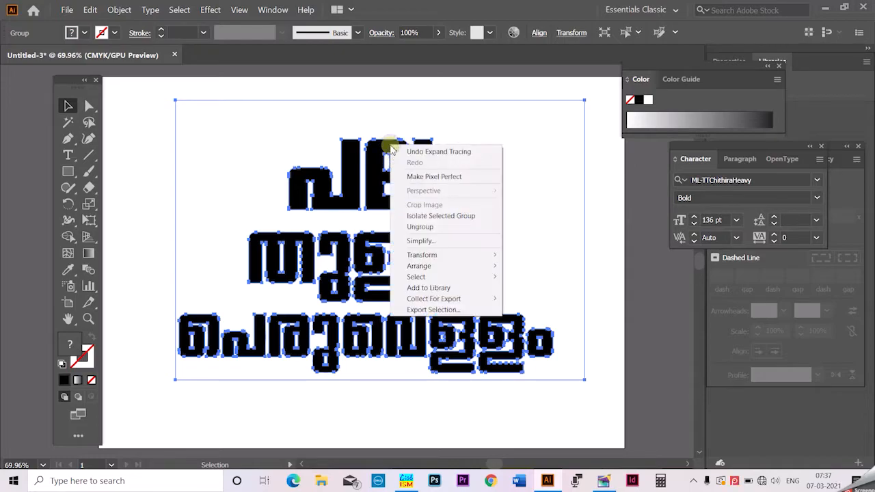
{"action": "left_click", "coordinate": [427, 230]}
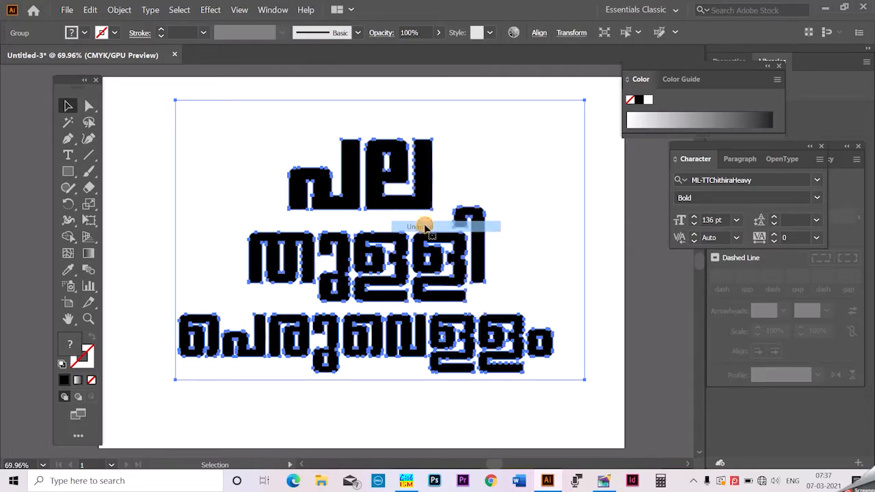
{"action": "left_click", "coordinate": [514, 159]}
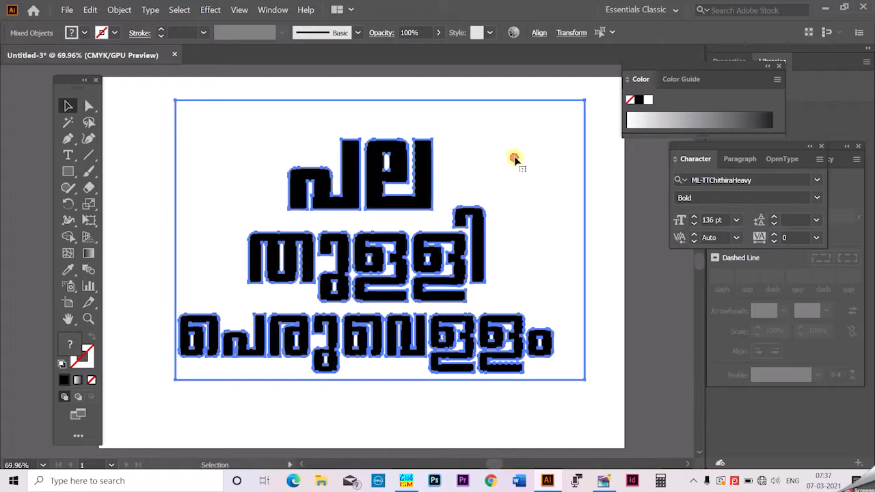
{"action": "left_click_drag", "start_coordinate": [349, 159], "coordinate": [385, 180]}
{"action": "left_click", "coordinate": [151, 211]}
- Try moving the individual letters of the first line, "പല", and undo each move
{"action": "left_click", "coordinate": [303, 186]}
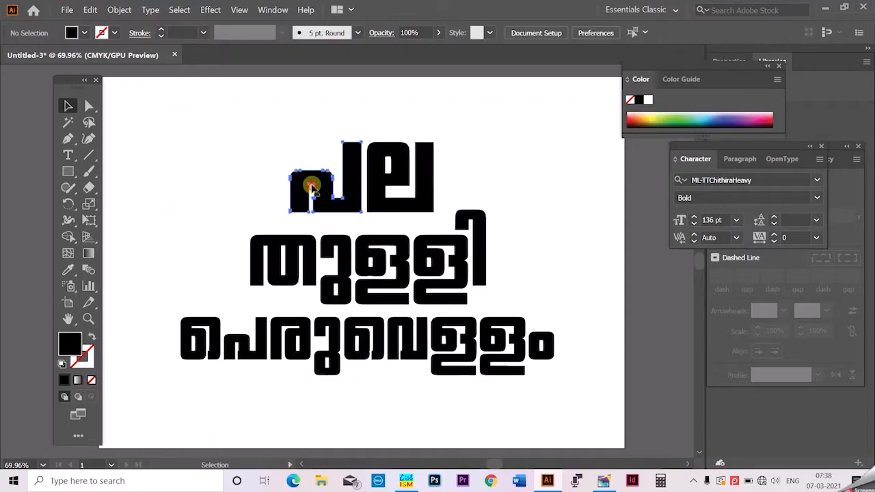
{"action": "left_click_drag", "start_coordinate": [322, 196], "coordinate": [231, 213]}
{"action": "key", "text": "ctrl+z"}
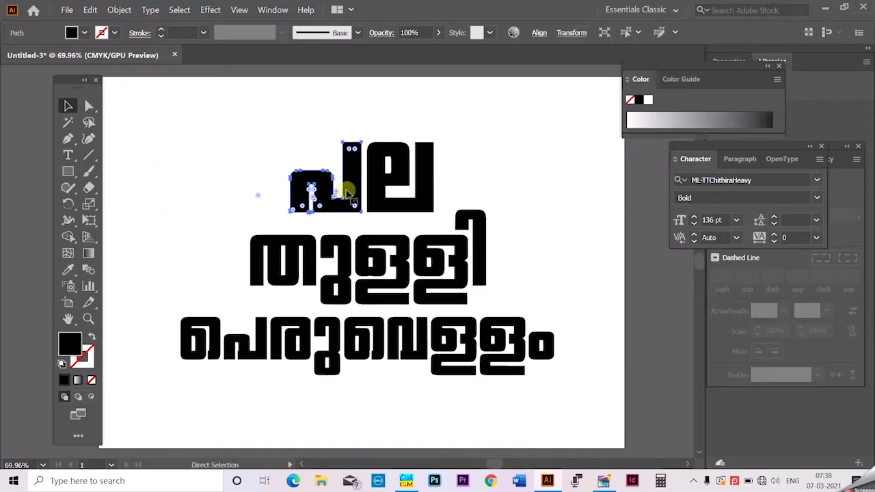
{"action": "left_click_drag", "start_coordinate": [399, 166], "coordinate": [455, 141]}
{"action": "key", "text": "ctrl+z"}
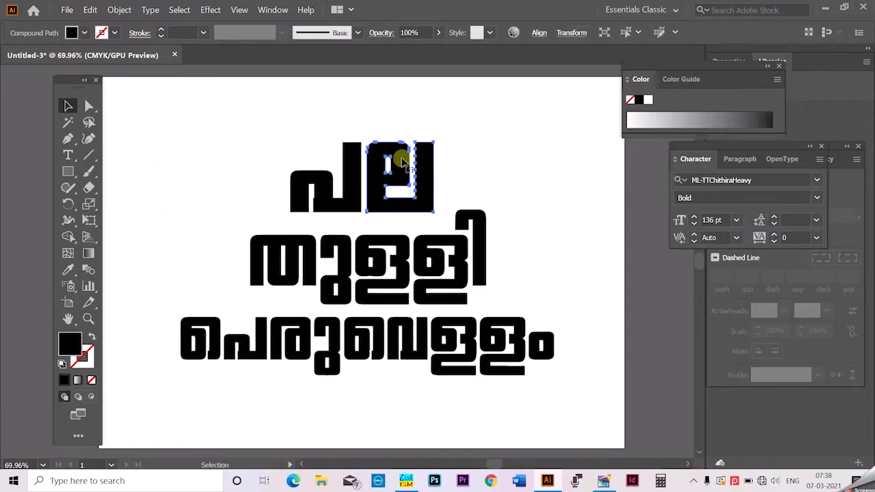
{"action": "left_click_drag", "start_coordinate": [376, 146], "coordinate": [377, 129]}
{"action": "key", "text": "ctrl+z"}
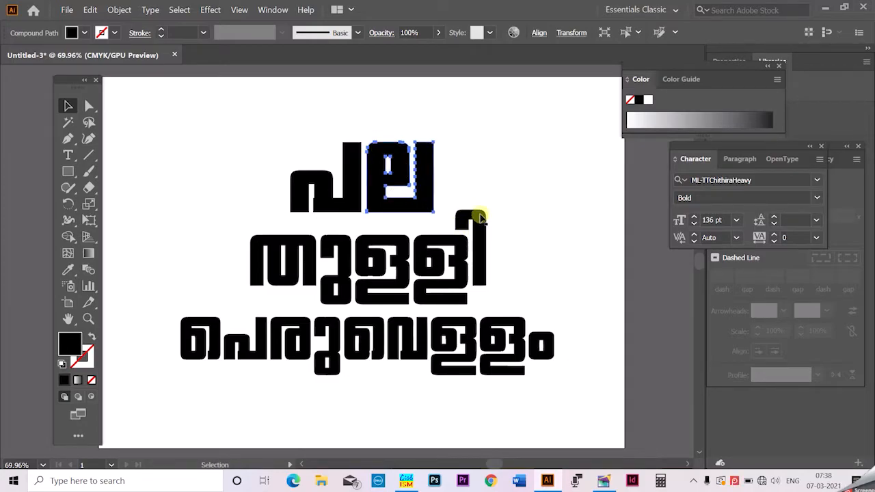
{"action": "key", "text": "ctrl+a"}
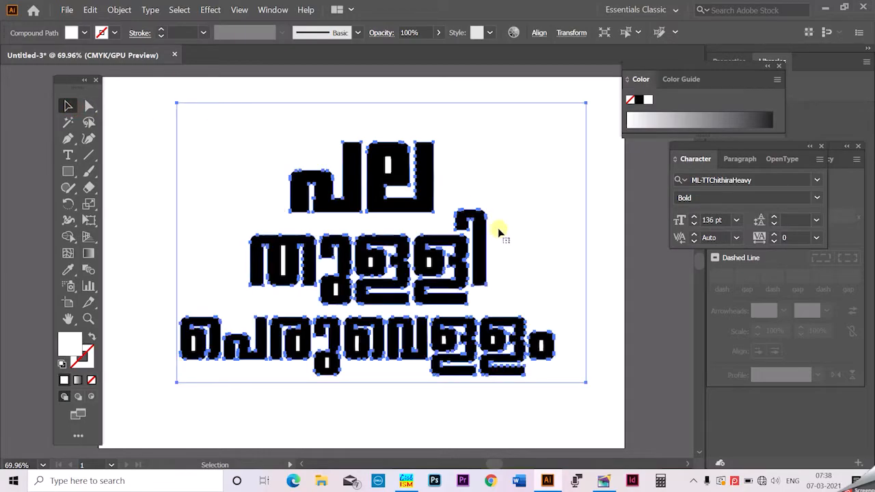
{"action": "left_click", "coordinate": [606, 318]}
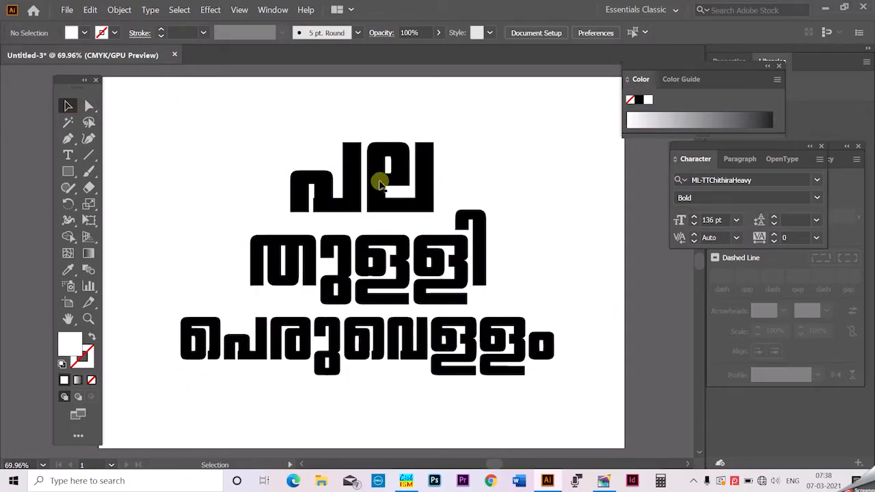
- Open the Artistic_ChalkCharcoalPencil brush library beside the lettering and show its rough, thick charcoal strokes
{"action": "left_click", "coordinate": [273, 10]}
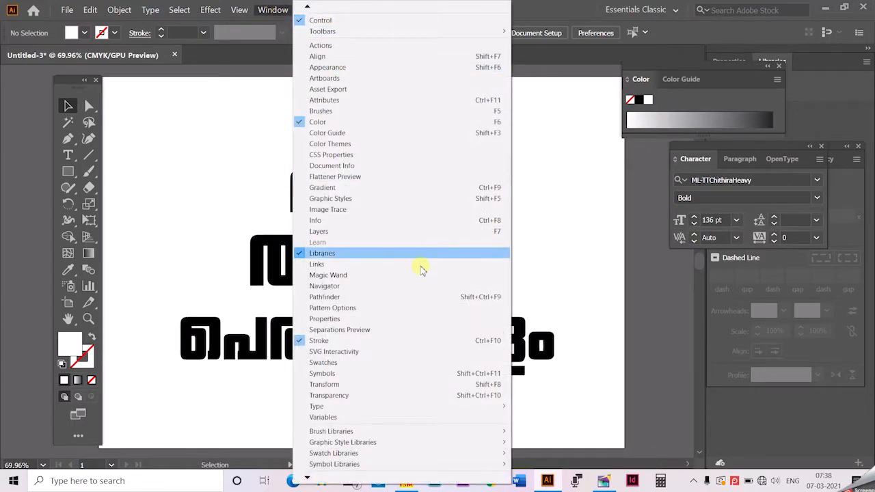
{"action": "mouse_move", "coordinate": [393, 438]}
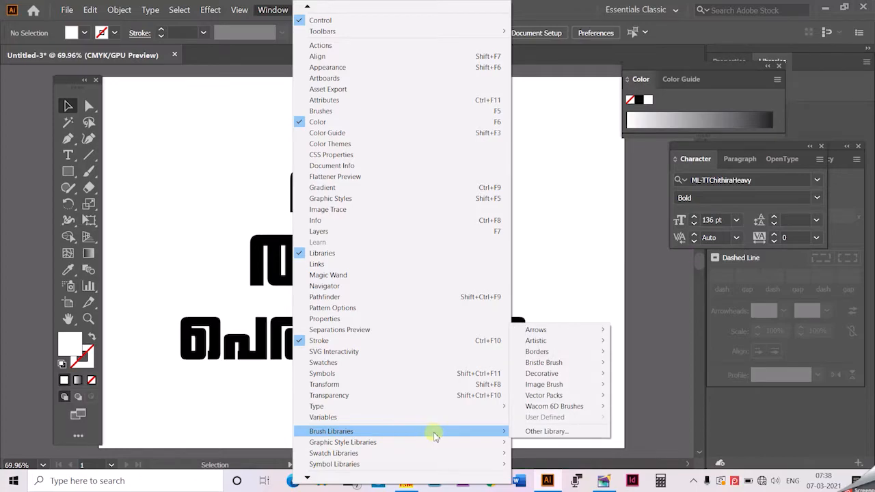
{"action": "mouse_move", "coordinate": [541, 344]}
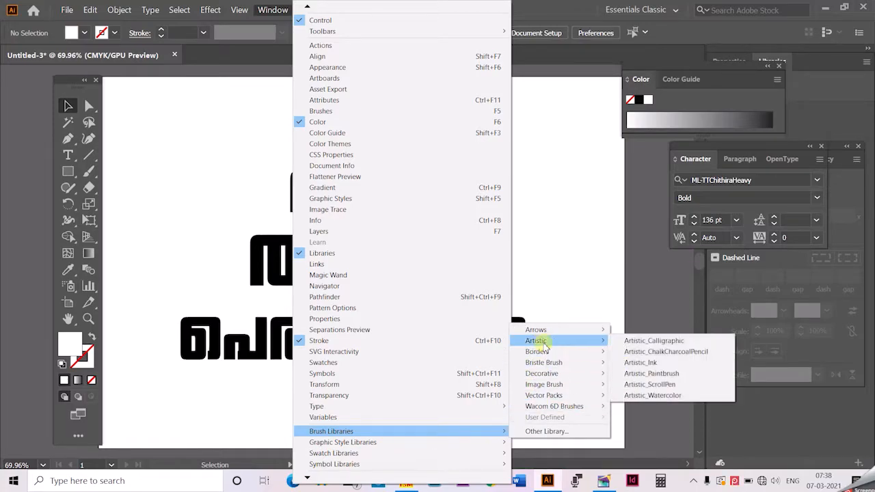
{"action": "left_click", "coordinate": [672, 356]}
{"action": "mouse_move", "coordinate": [626, 159]}
{"action": "left_mouse_down"}
{"action": "mouse_move", "coordinate": [646, 125]}
{"action": "mouse_move", "coordinate": [642, 110]}
{"action": "left_mouse_up"}
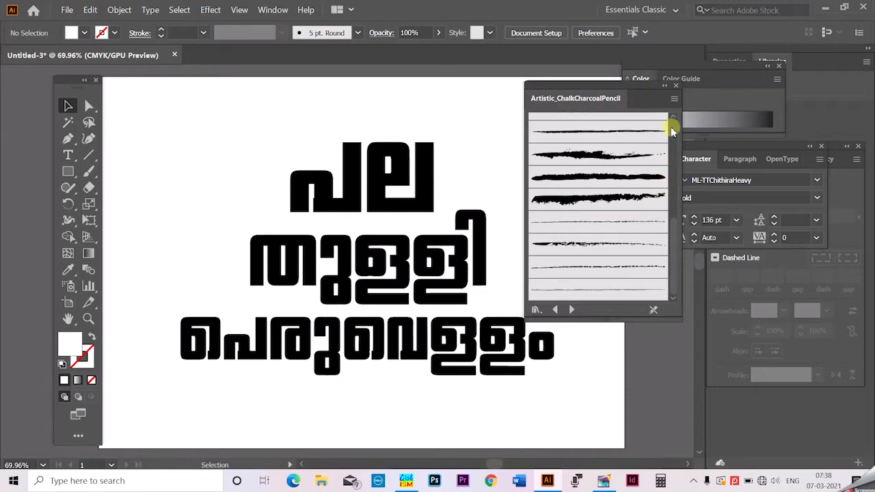
{"action": "mouse_move", "coordinate": [672, 248]}
{"action": "left_mouse_down"}
{"action": "mouse_move", "coordinate": [674, 141]}
{"action": "mouse_move", "coordinate": [664, 260]}
{"action": "mouse_move", "coordinate": [674, 186]}
{"action": "mouse_move", "coordinate": [670, 235]}
{"action": "left_mouse_up"}
- Apply a rough-edged charcoal brush stroke to the first letter, "പ", of the first line and clear the selection
{"action": "left_click", "coordinate": [353, 148]}
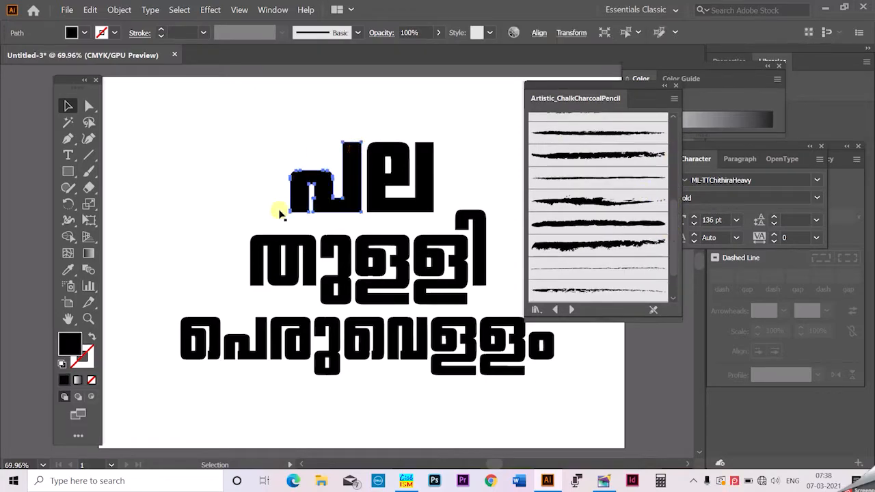
{"action": "left_click", "coordinate": [599, 160]}
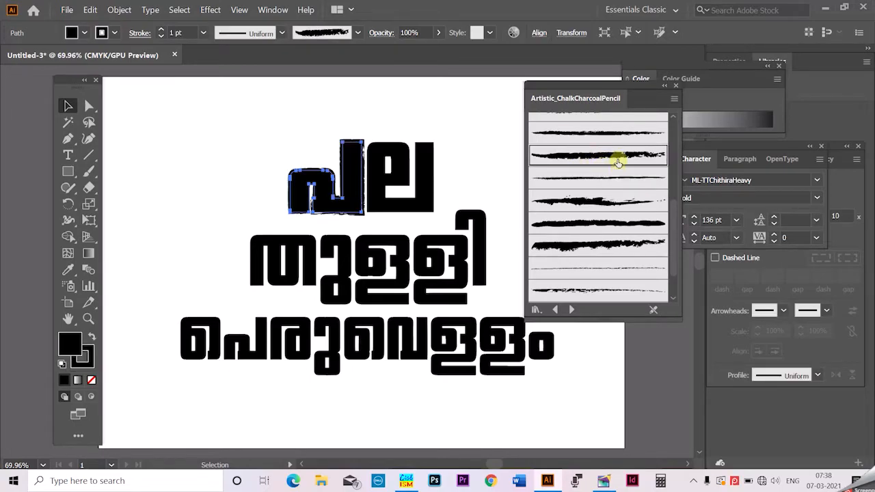
{"action": "left_click", "coordinate": [72, 106]}
{"action": "key", "text": "ctrl+a"}
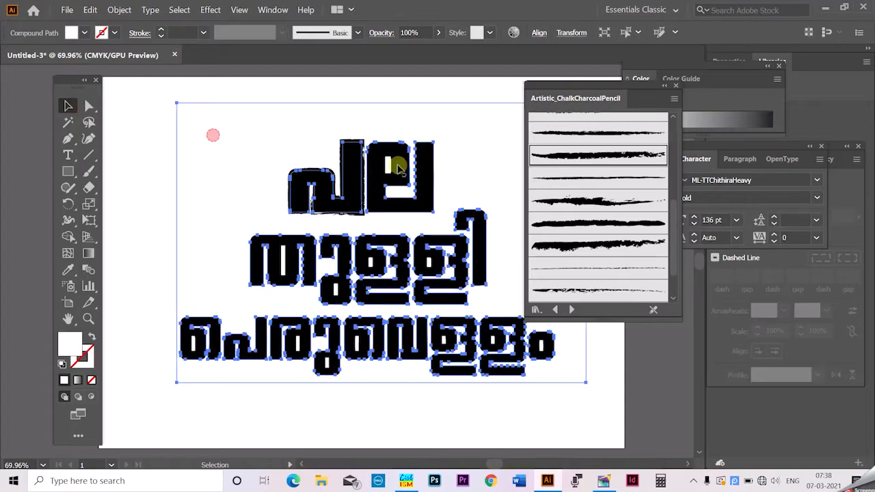
{"action": "left_click", "coordinate": [418, 94]}
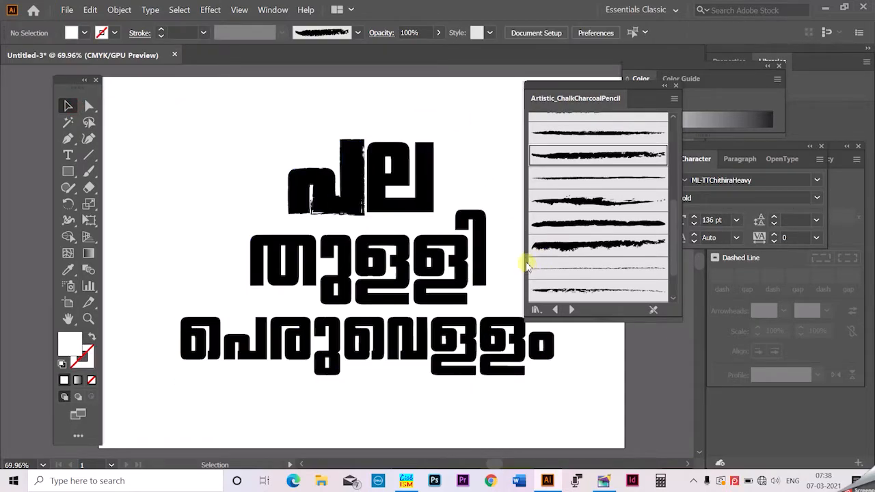
- Try the same rough brush on the first line's "ല" and replace it with the thick, more even charcoal brush
{"action": "left_click", "coordinate": [410, 205]}
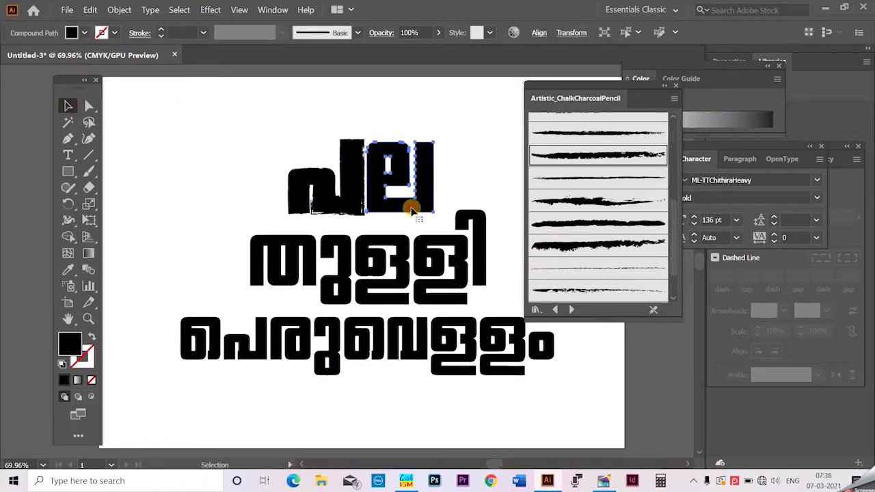
{"action": "left_click", "coordinate": [554, 153]}
{"action": "key", "text": "ctrl+a"}
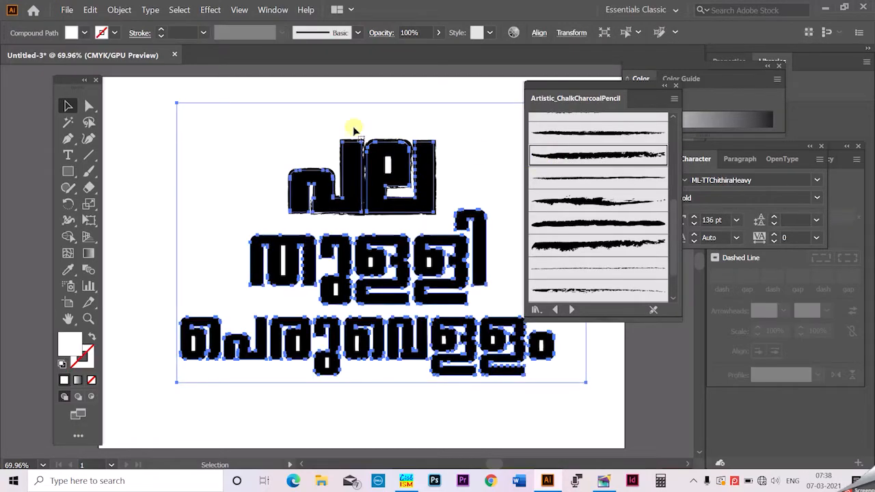
{"action": "left_click", "coordinate": [330, 94]}
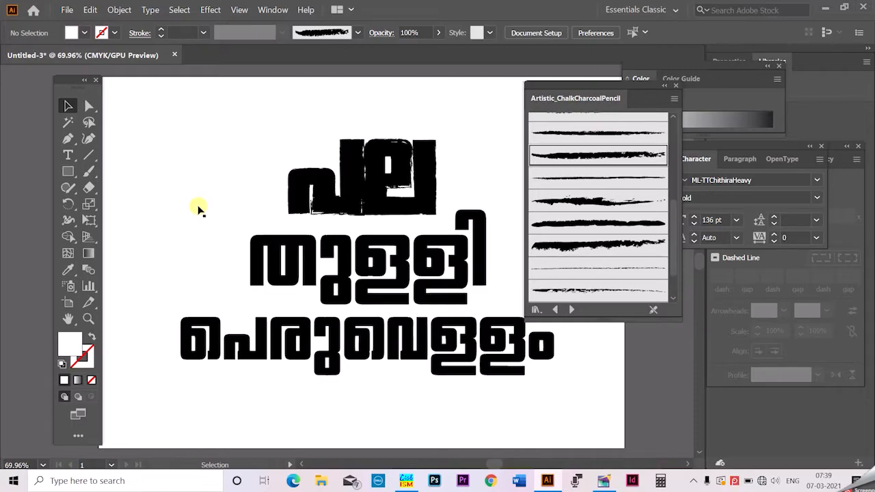
{"action": "left_click", "coordinate": [402, 171]}
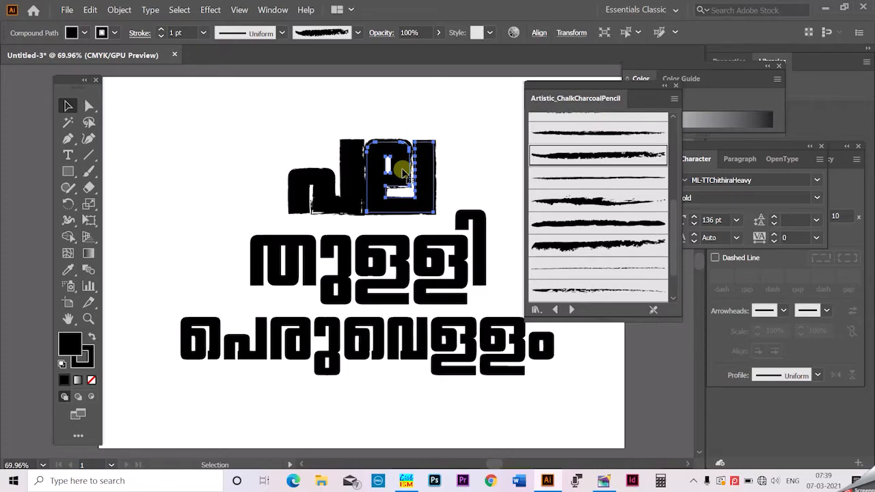
{"action": "left_click", "coordinate": [602, 218]}
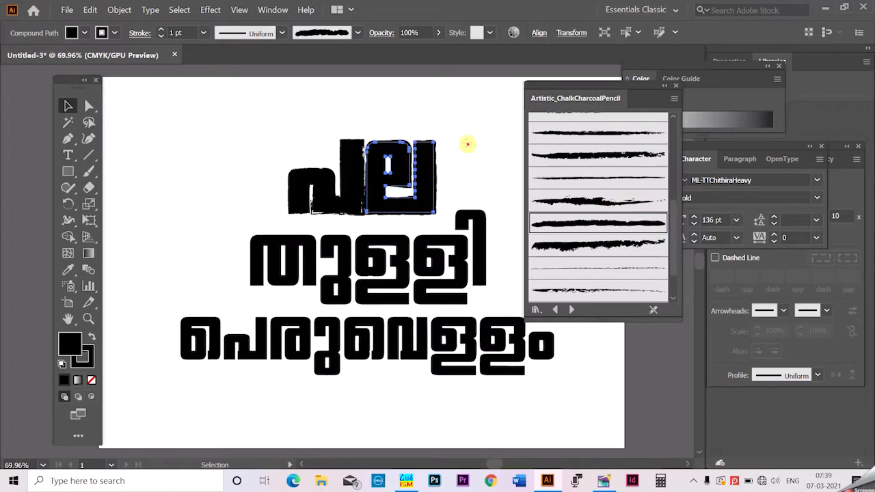
{"action": "key", "text": "ctrl+a"}
{"action": "left_click", "coordinate": [282, 91]}
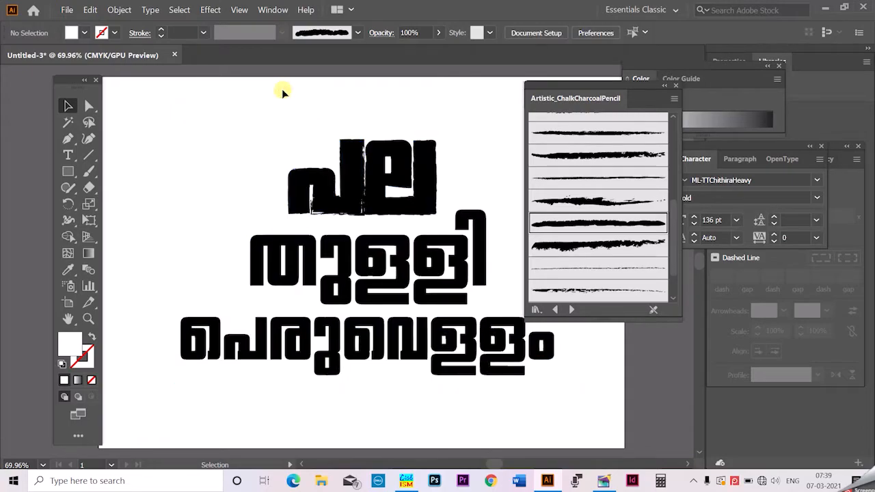
- Nudge the "ല" in the first line four increments to the right, away from the "പ", and clear the selection
{"action": "left_click", "coordinate": [388, 176]}
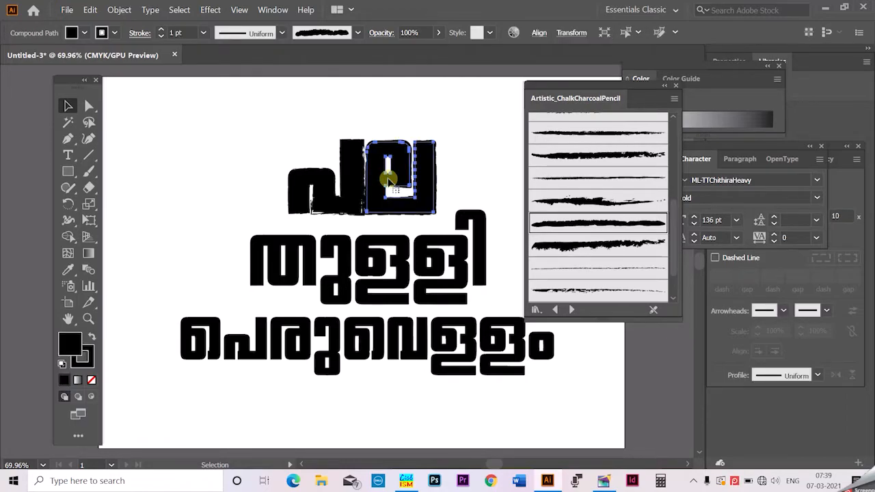
{"action": "key", "text": "Right"}
{"action": "key", "text": "Right"}
{"action": "key", "text": "Right"}
{"action": "key", "text": "Right"}
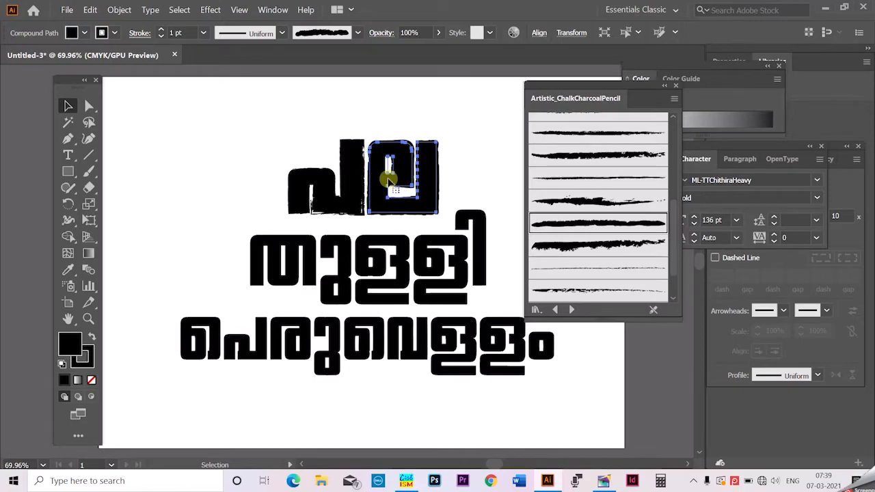
{"action": "key", "text": "ctrl+a"}
{"action": "left_click", "coordinate": [400, 84]}
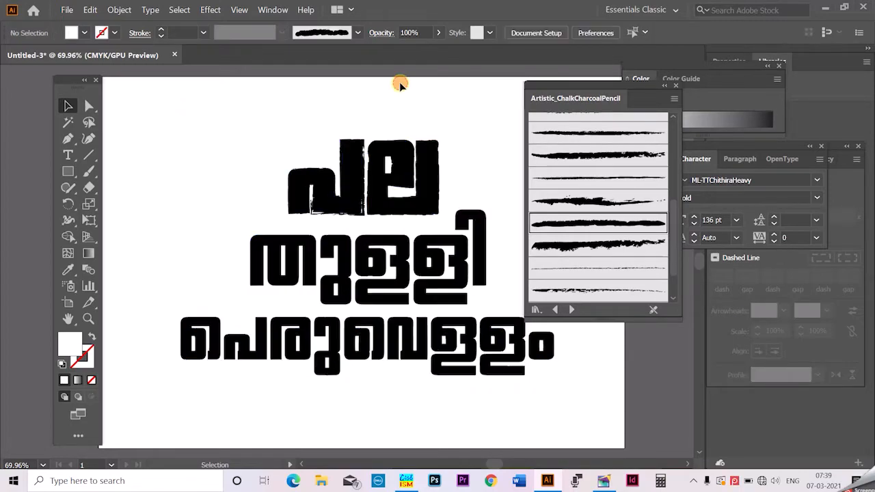
- Apply the thick, even charcoal brush to "ത" in the second line and the ragged, tapering charcoal brush to its other letter shapes
{"action": "left_click", "coordinate": [287, 252]}
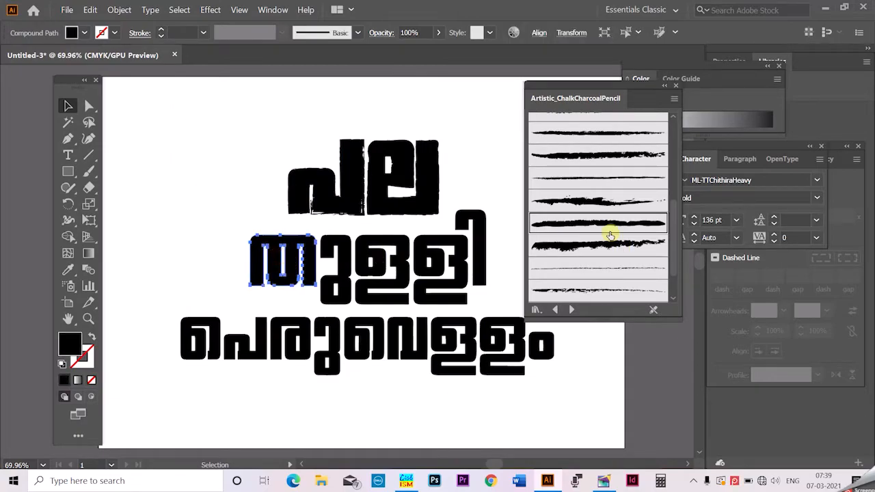
{"action": "left_click", "coordinate": [330, 245]}
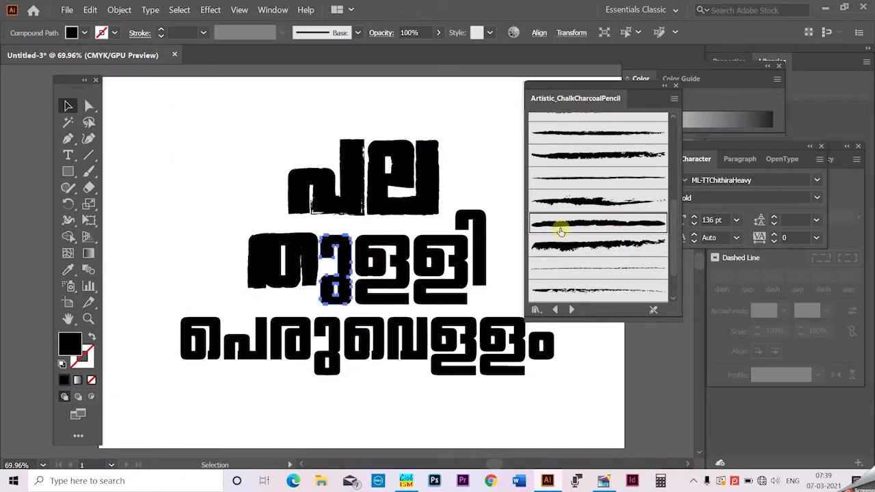
{"action": "left_click", "coordinate": [585, 207]}
{"action": "left_click", "coordinate": [400, 246]}
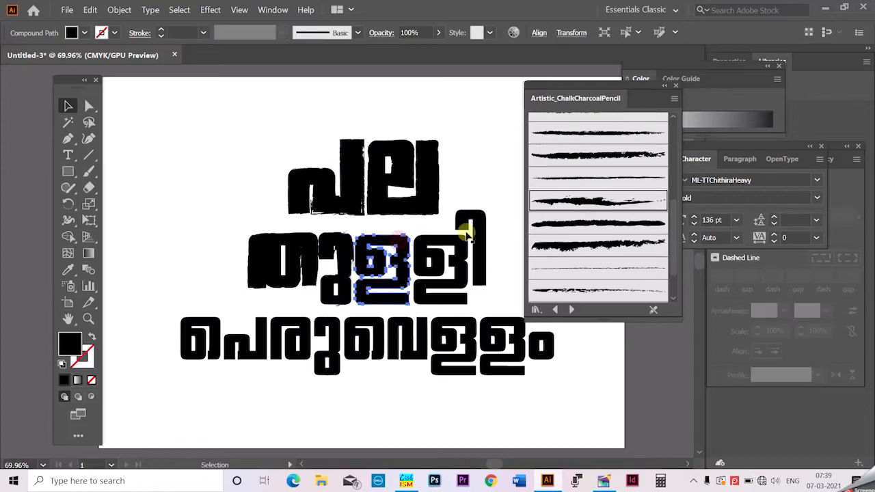
{"action": "left_click", "coordinate": [549, 203]}
{"action": "scroll", "coordinate": [595, 202], "scroll_direction": "down", "scroll_amount": 2}
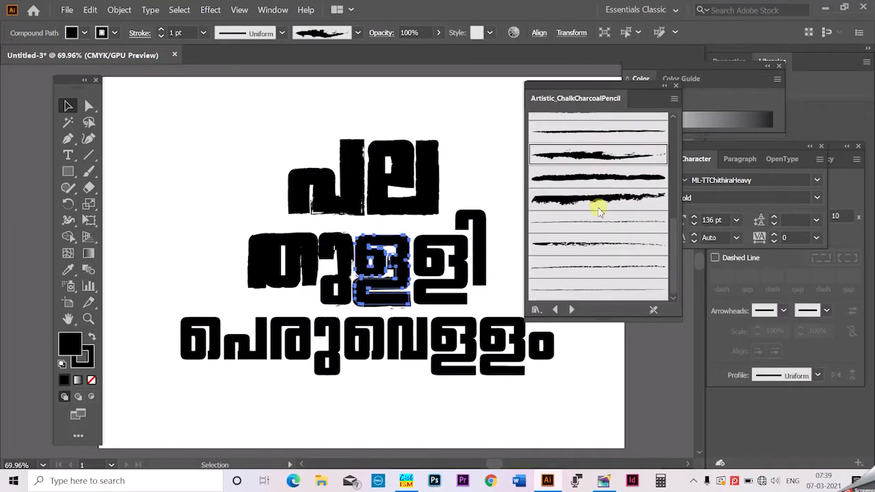
{"action": "left_click", "coordinate": [432, 247]}
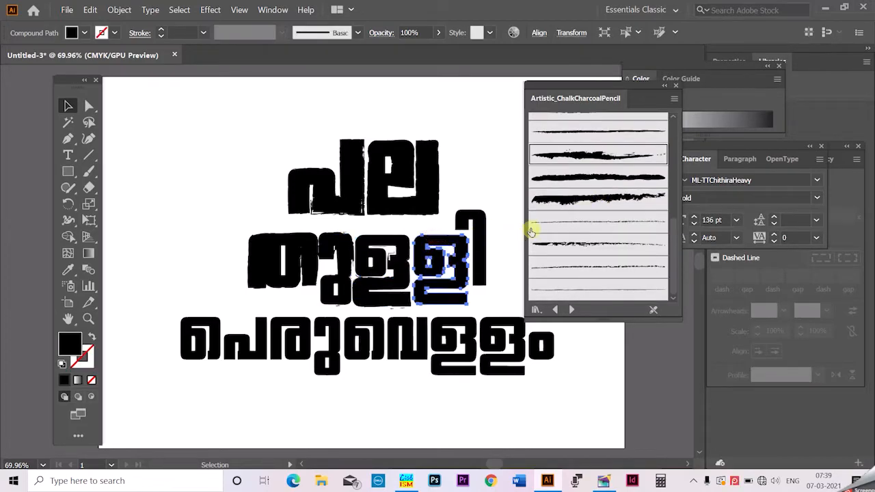
{"action": "left_click", "coordinate": [569, 156]}
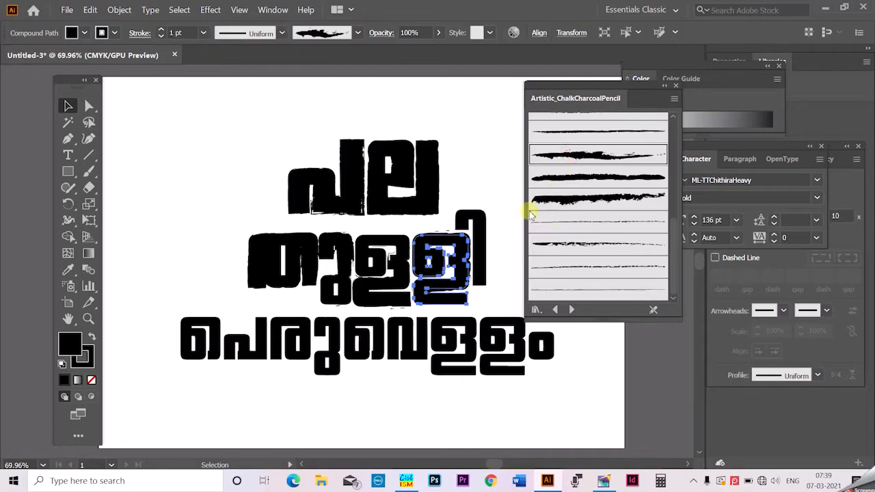
{"action": "left_click", "coordinate": [484, 217]}
{"action": "left_click", "coordinate": [559, 162]}
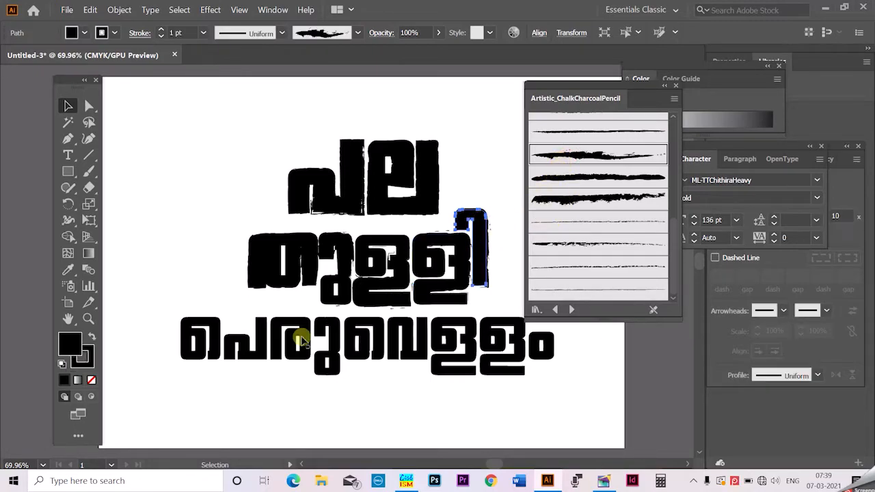
- Apply the ragged, tapering charcoal brush to each letter shape of "പെരു" in the third line
{"action": "left_click", "coordinate": [218, 327]}
{"action": "left_click", "coordinate": [545, 164]}
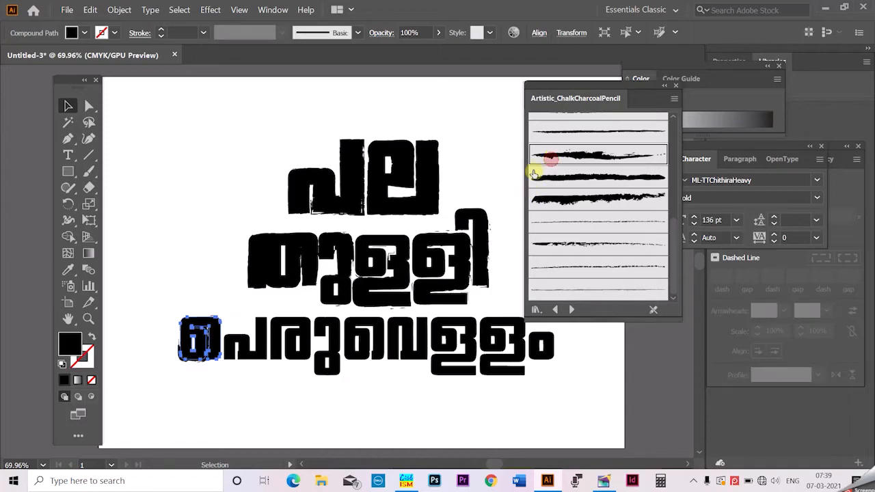
{"action": "left_click", "coordinate": [238, 350]}
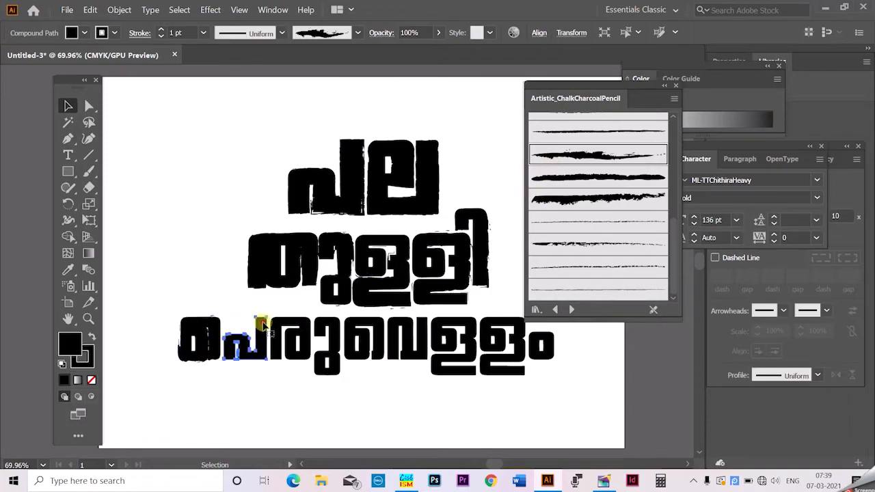
{"action": "left_click", "coordinate": [550, 158]}
{"action": "left_click", "coordinate": [293, 336]}
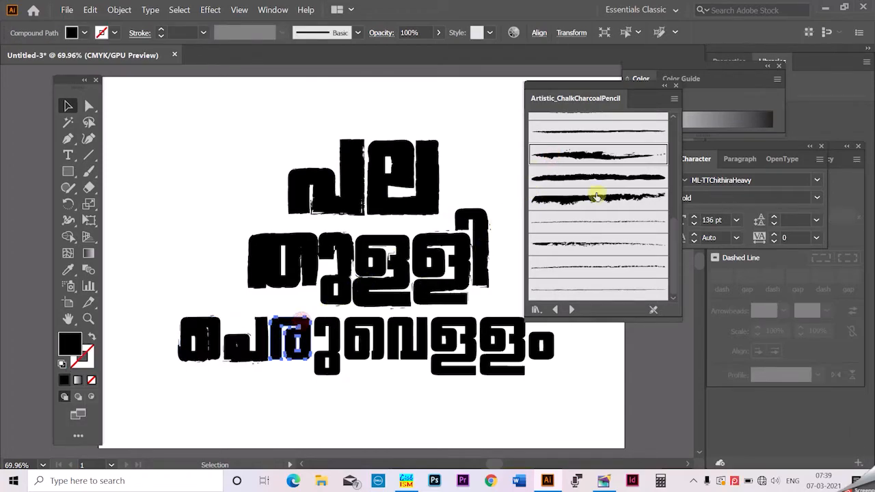
{"action": "left_click", "coordinate": [613, 156]}
{"action": "left_click", "coordinate": [326, 336]}
{"action": "left_click", "coordinate": [555, 168]}
- Apply the ragged, tapering charcoal brush to each remaining letter shape of "വെള്ളം" in the third line and clear the selection
{"action": "left_click", "coordinate": [373, 328]}
{"action": "left_click", "coordinate": [557, 158]}
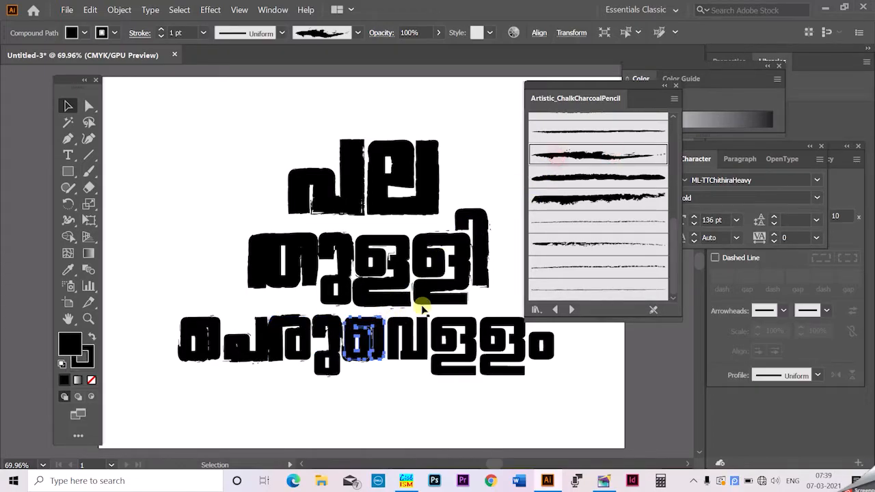
{"action": "left_click", "coordinate": [547, 156]}
{"action": "left_click", "coordinate": [419, 333]}
{"action": "left_click", "coordinate": [445, 321]}
{"action": "left_click", "coordinate": [565, 158]}
{"action": "left_click", "coordinate": [490, 327]}
{"action": "left_click", "coordinate": [581, 156]}
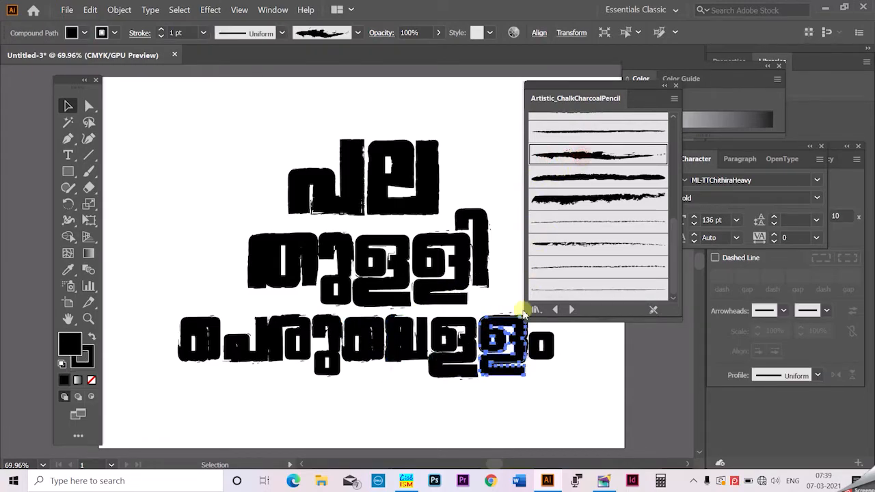
{"action": "left_click", "coordinate": [535, 335]}
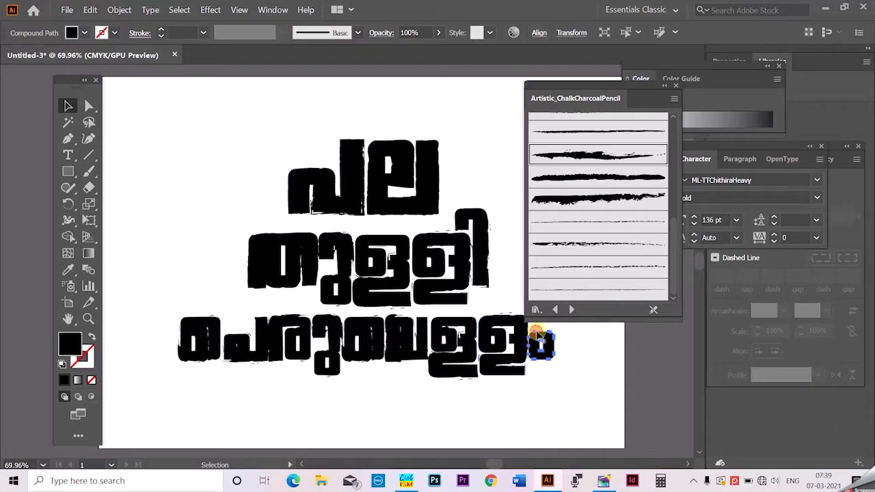
{"action": "left_click", "coordinate": [566, 158]}
{"action": "left_click", "coordinate": [628, 347]}
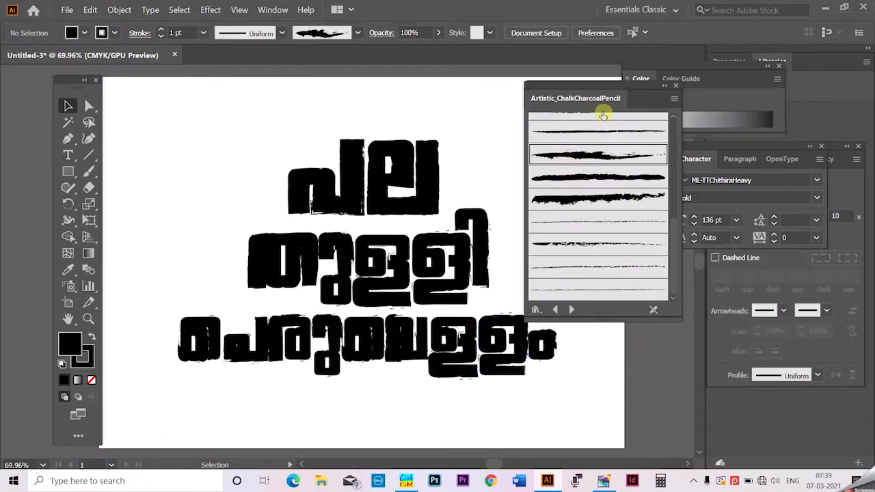
- Set the stroke weight of the "പ" in the third line to 0.25 pt and clear the selection
{"action": "left_click", "coordinate": [240, 352]}
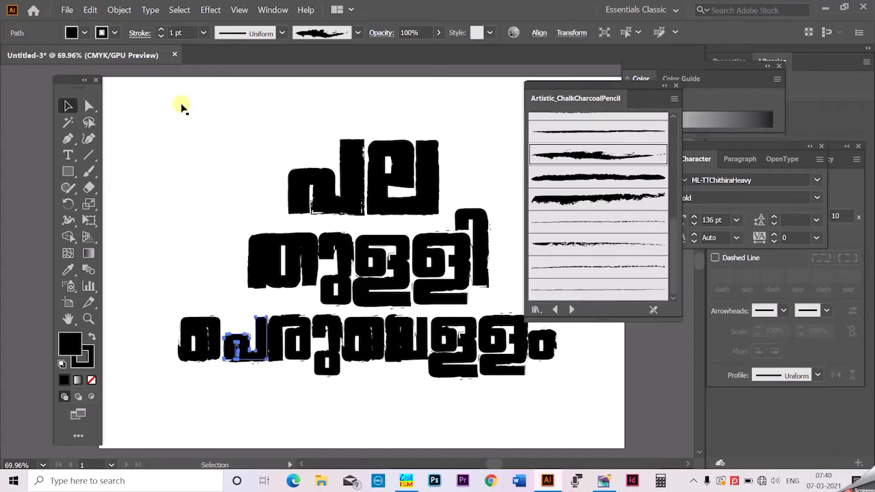
{"action": "key", "text": "ctrl+a"}
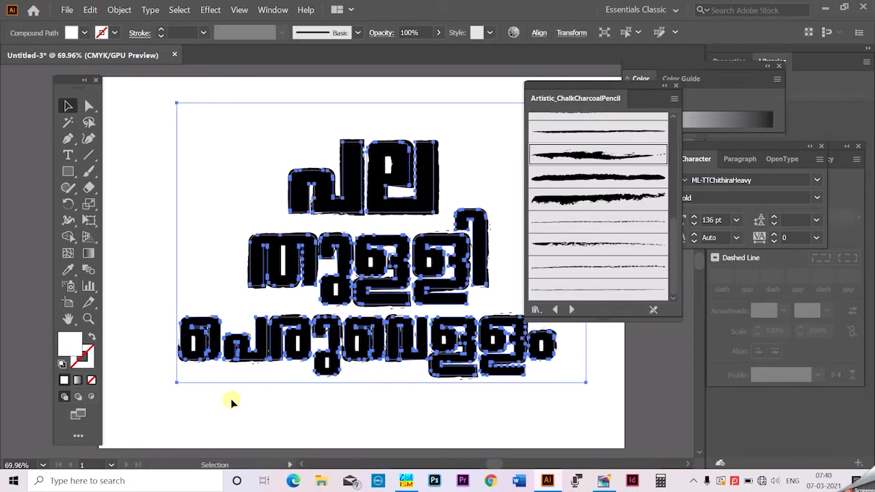
{"action": "left_click", "coordinate": [230, 405]}
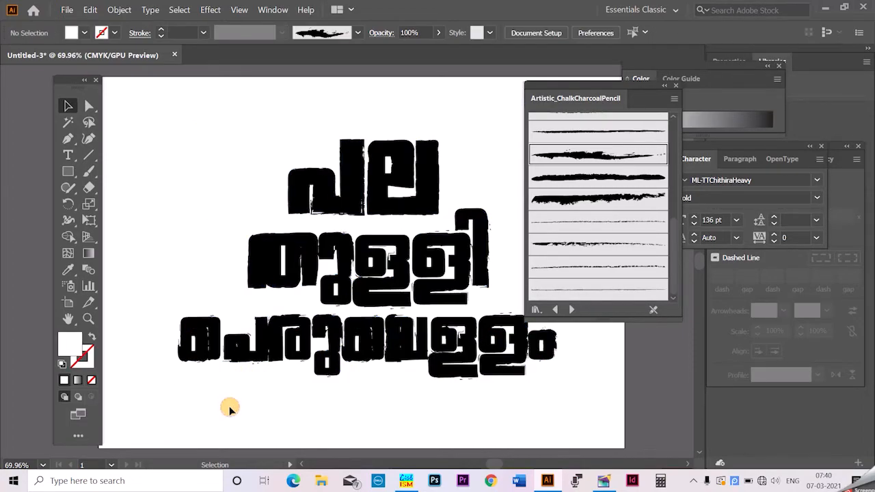
{"action": "left_click", "coordinate": [250, 359]}
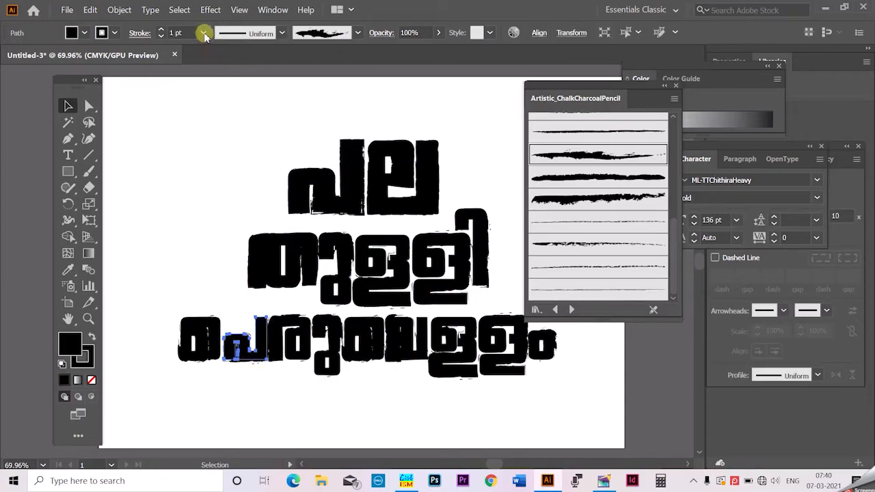
{"action": "left_click", "coordinate": [204, 35]}
{"action": "left_click", "coordinate": [218, 50]}
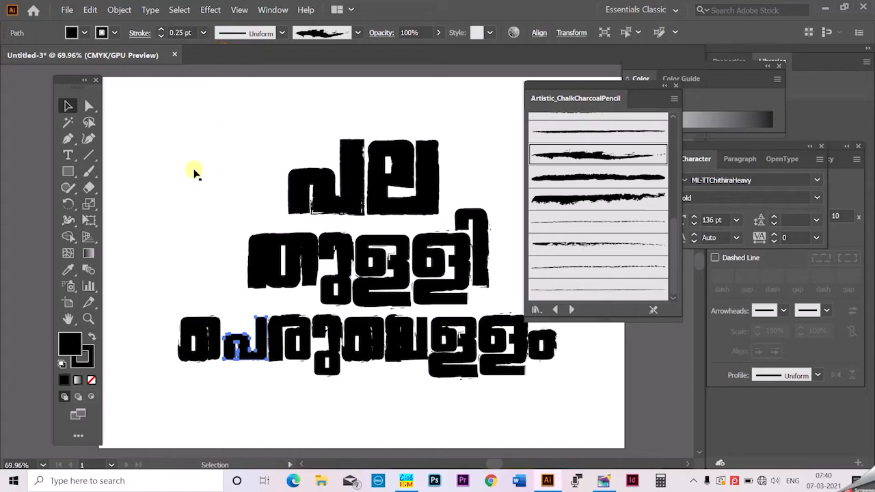
{"action": "left_click_drag", "start_coordinate": [194, 173], "coordinate": [253, 264]}
{"action": "left_click", "coordinate": [267, 411]}
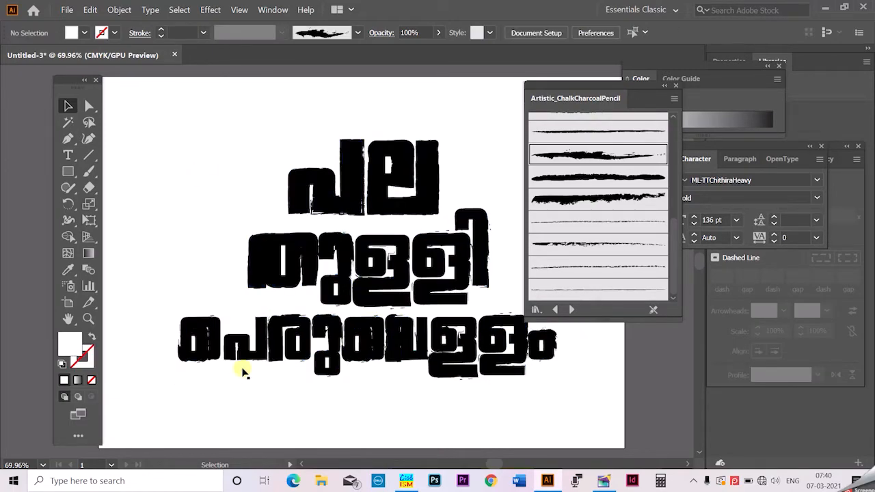
- Set the stroke weight of the "വ" and of the leading vowel sign in the third line to 0.25 pt
{"action": "left_click", "coordinate": [397, 341]}
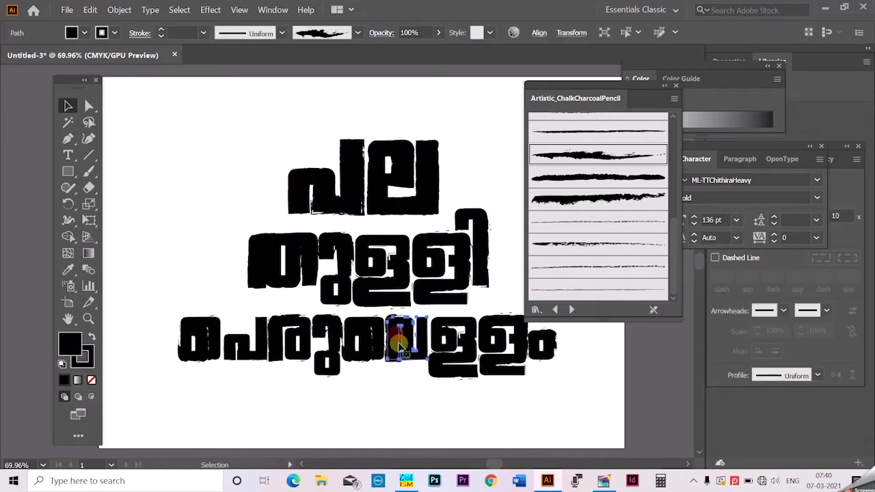
{"action": "left_click", "coordinate": [203, 33]}
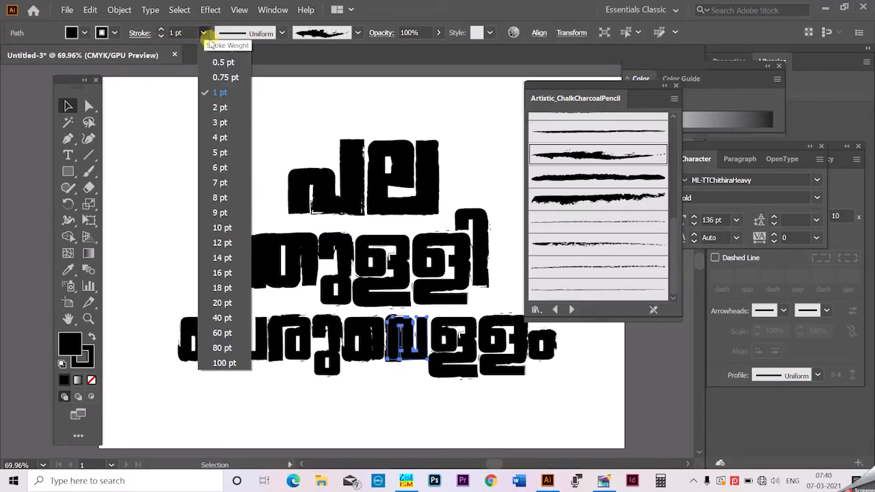
{"action": "left_click", "coordinate": [218, 48]}
{"action": "left_click", "coordinate": [393, 384]}
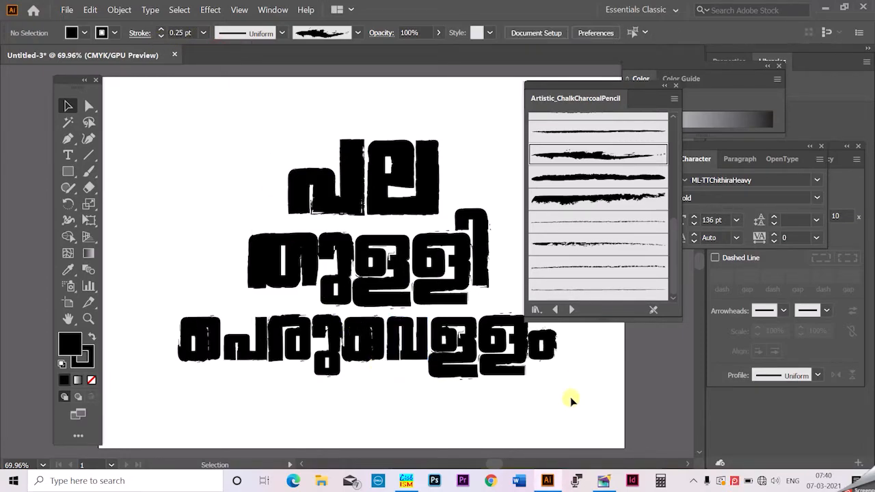
{"action": "left_click", "coordinate": [199, 332]}
{"action": "left_click", "coordinate": [203, 33]}
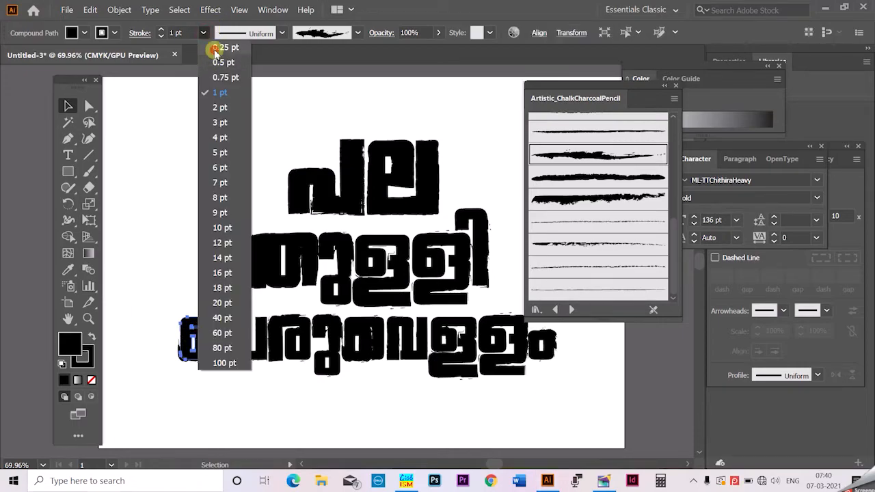
{"action": "left_click", "coordinate": [203, 44]}
{"action": "left_click", "coordinate": [69, 104]}
{"action": "left_click", "coordinate": [137, 175]}
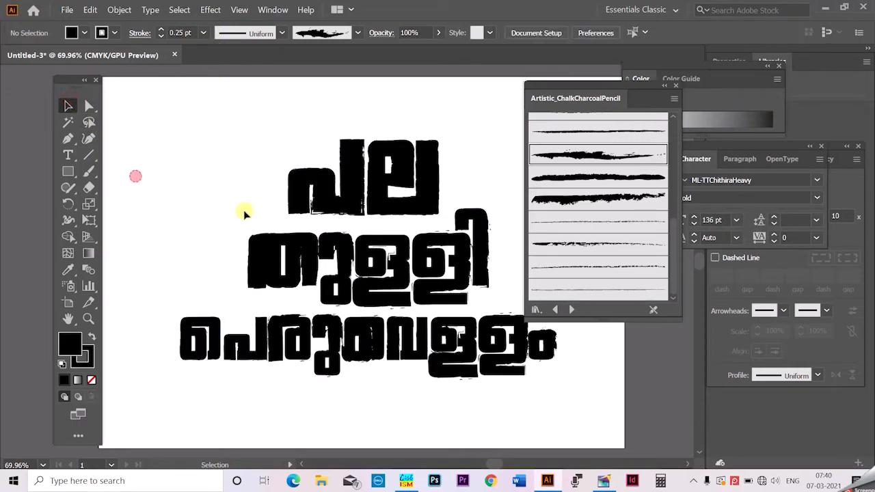
- Set the stroke weight of "ത" in the second line and "ല" in the first line to 0.25 pt, and clear the selection
{"action": "left_click", "coordinate": [254, 243]}
{"action": "left_click", "coordinate": [200, 33]}
{"action": "left_click", "coordinate": [205, 45]}
{"action": "left_click", "coordinate": [448, 397]}
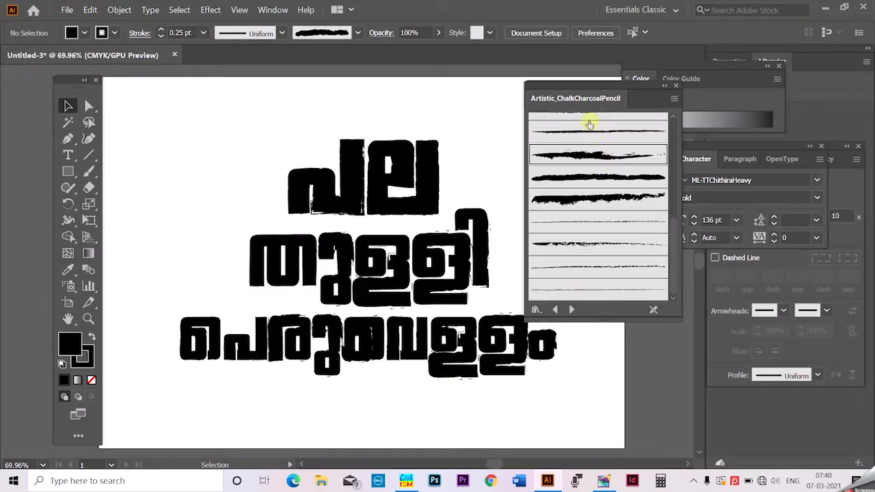
{"action": "left_click_drag", "start_coordinate": [602, 88], "coordinate": [677, 106]}
{"action": "left_click", "coordinate": [426, 149]}
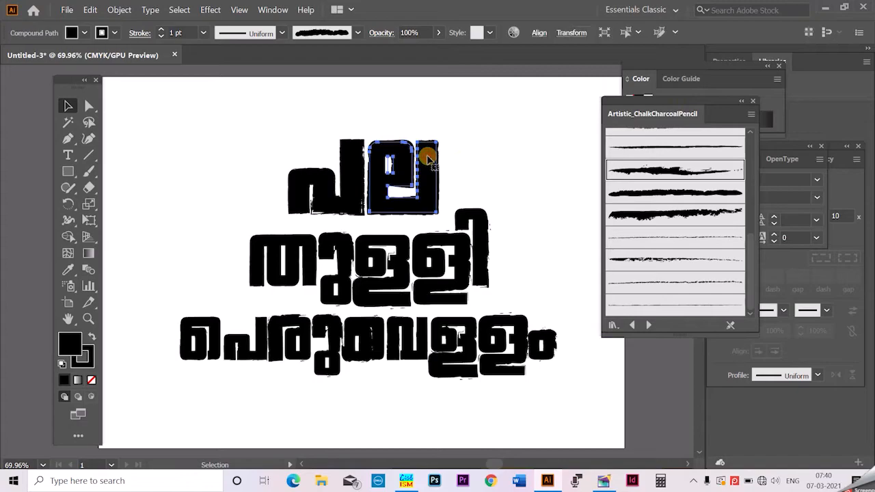
{"action": "left_click", "coordinate": [202, 33]}
{"action": "left_click", "coordinate": [225, 45]}
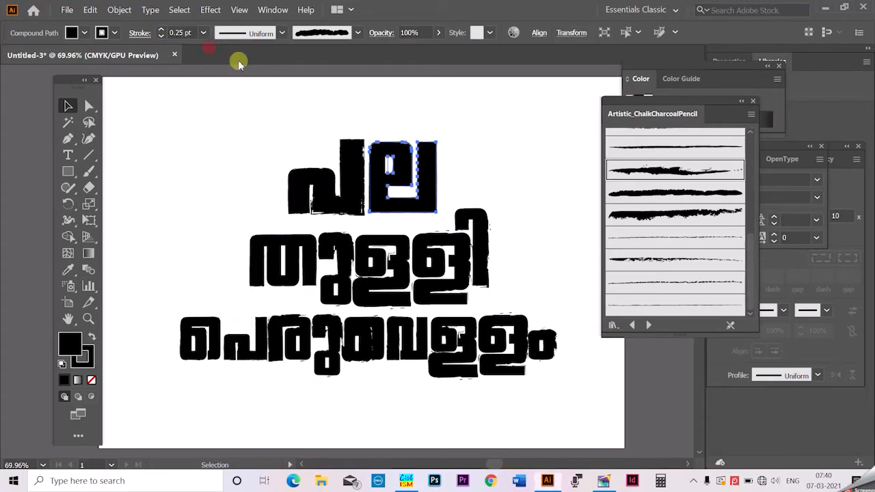
{"action": "key", "text": "ctrl+a"}
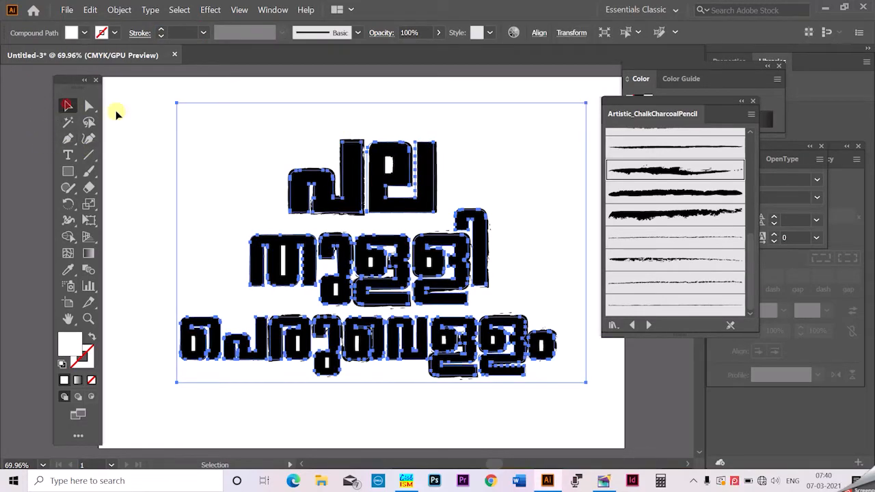
{"action": "left_click", "coordinate": [147, 113]}
- Try to adjust the "പ" in the first line with the Direct Selection tool
{"action": "left_click", "coordinate": [89, 106]}
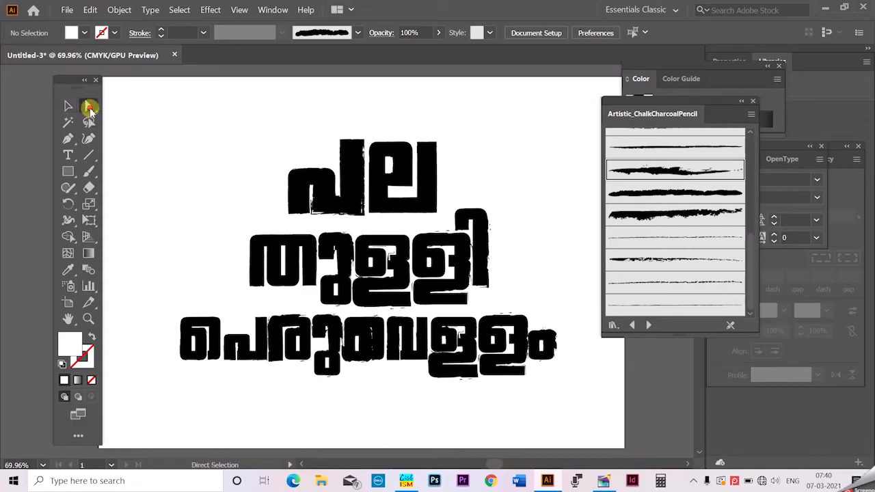
{"action": "left_click", "coordinate": [342, 145]}
{"action": "left_click_drag", "start_coordinate": [342, 145], "coordinate": [286, 118]}
{"action": "left_click_drag", "start_coordinate": [291, 159], "coordinate": [293, 181]}
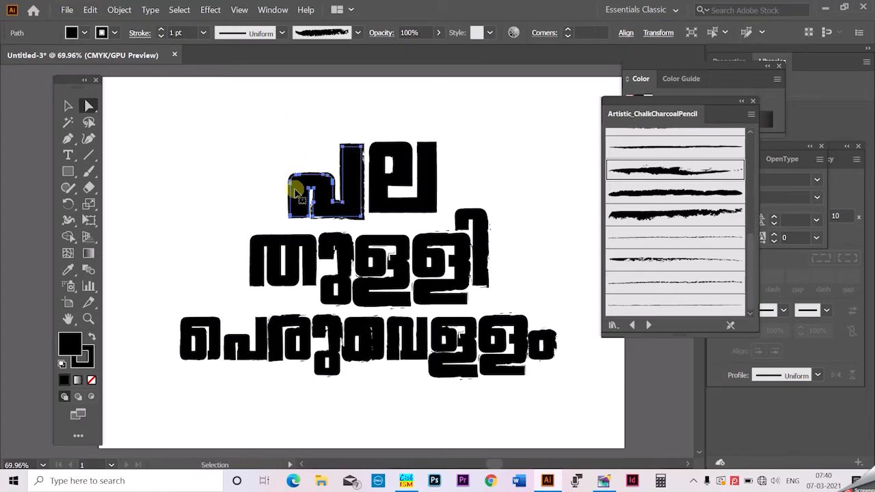
{"action": "left_click", "coordinate": [89, 106]}
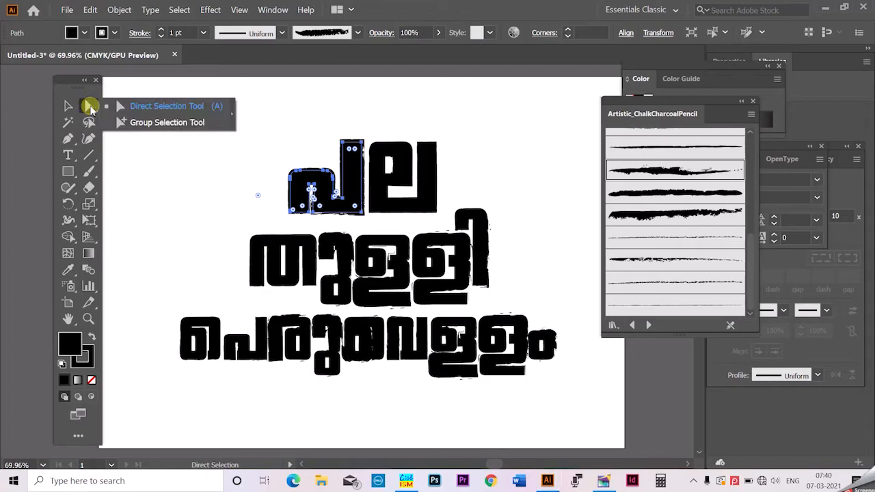
- Stagger the lettering: raise the "പ", shift the "ല" slightly down, and move the second line's final vowel sign slightly up and outward
{"action": "left_click", "coordinate": [68, 106]}
{"action": "left_click", "coordinate": [330, 183]}
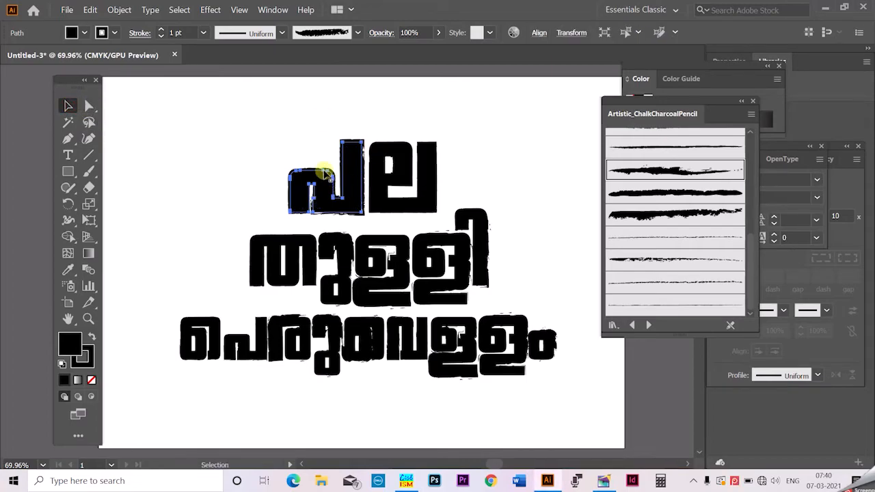
{"action": "left_click", "coordinate": [326, 172], "text": "ctrl"}
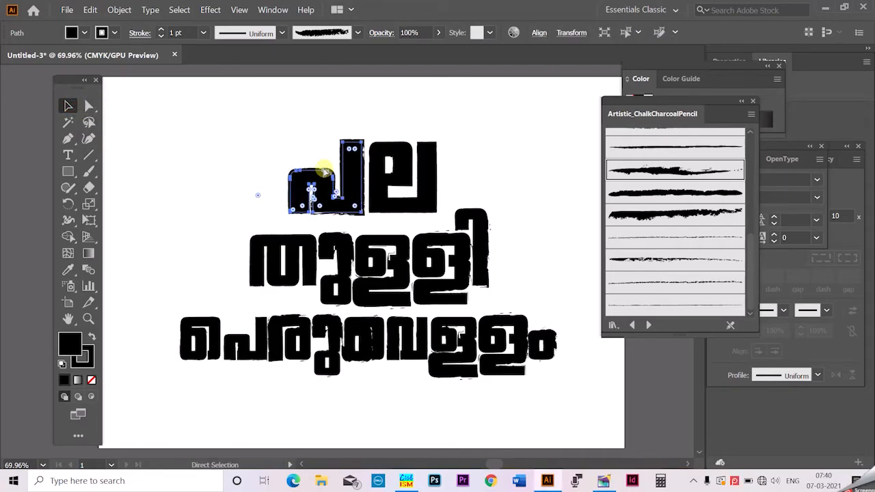
{"action": "left_click_drag", "start_coordinate": [350, 159], "coordinate": [371, 157]}
{"action": "left_click", "coordinate": [486, 217]}
{"action": "left_click_drag", "start_coordinate": [486, 217], "coordinate": [490, 211]}
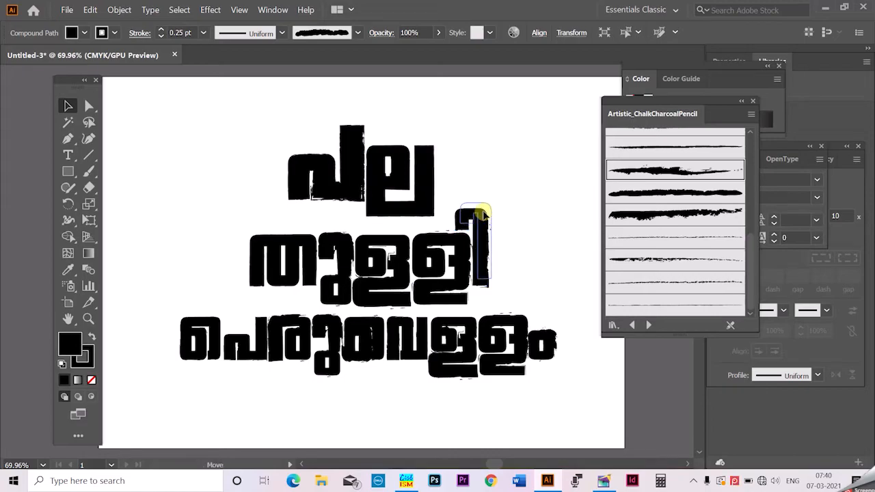
{"action": "key", "text": "ctrl+a"}
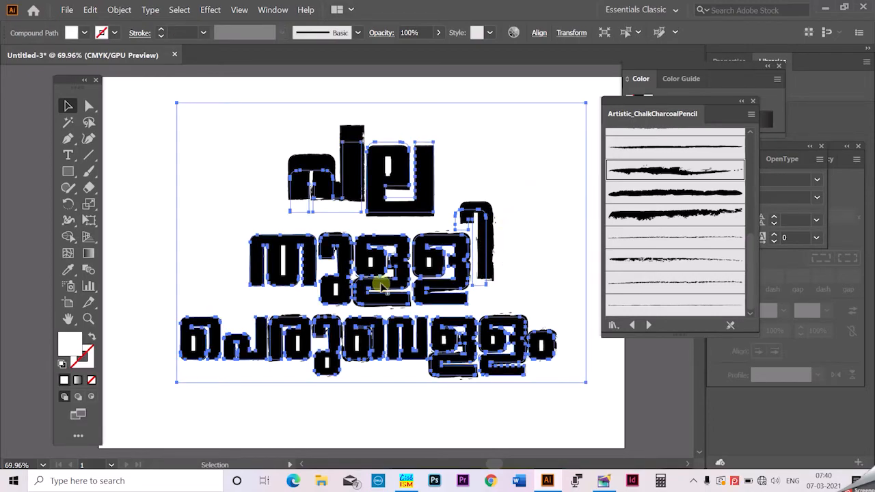
{"action": "left_click", "coordinate": [157, 209]}
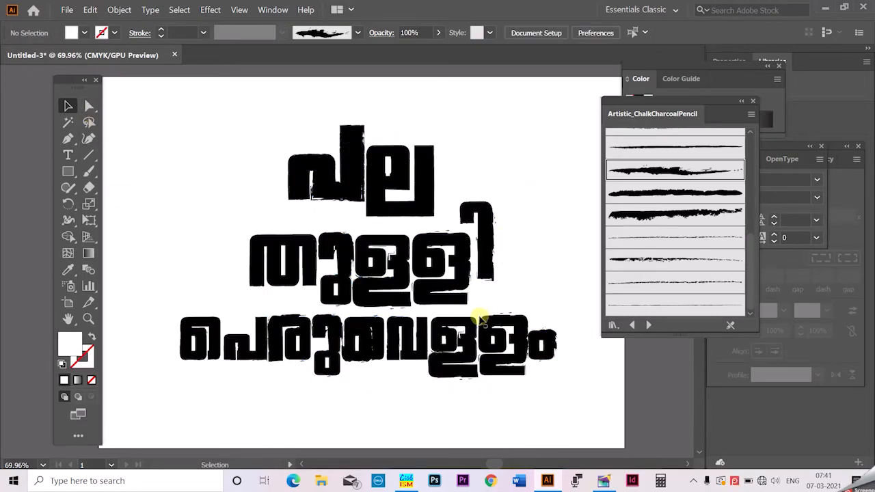
- Try a slightly shifted position for the last "ള" shape in the third line and clear the selection
{"action": "left_click", "coordinate": [510, 333]}
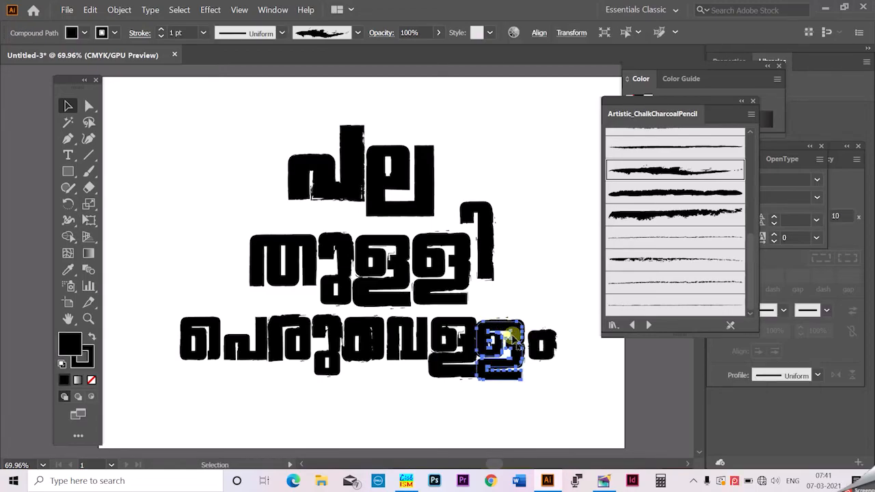
{"action": "left_click_drag", "start_coordinate": [503, 335], "coordinate": [507, 332]}
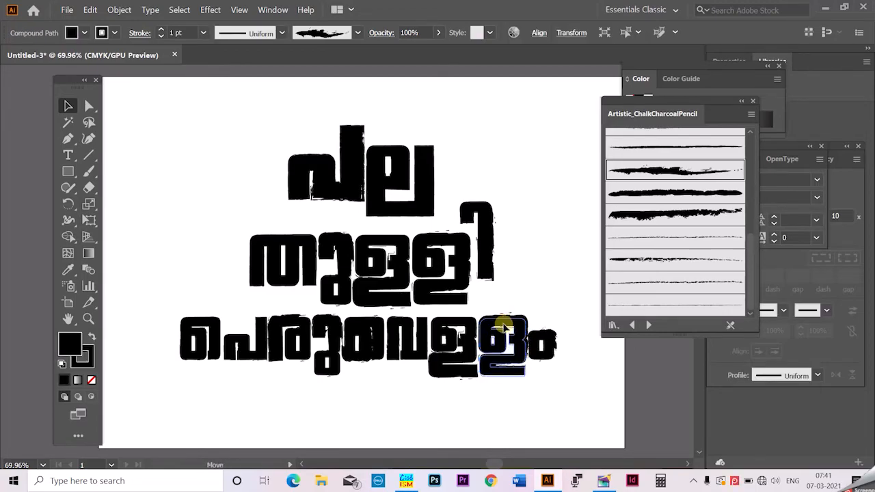
{"action": "key", "text": "ctrl+a"}
{"action": "left_click", "coordinate": [629, 417]}
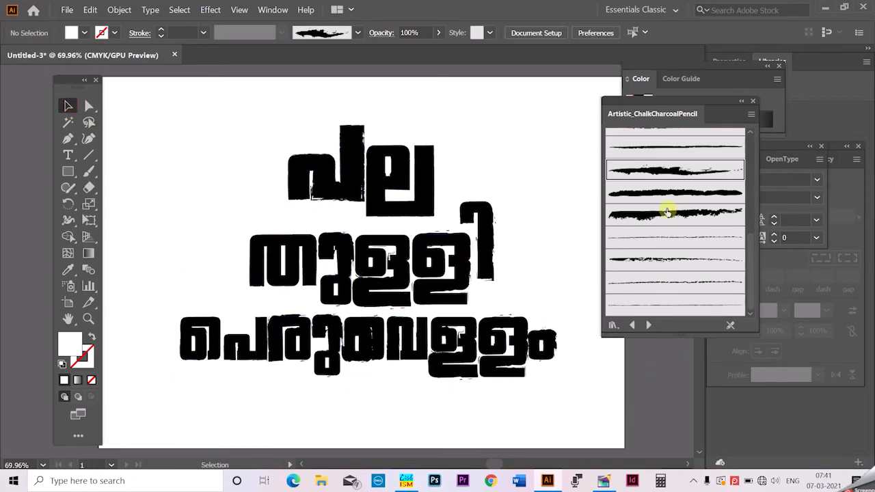
- Add a new layer above the lettering layer for the background
{"action": "key", "text": "F7"}
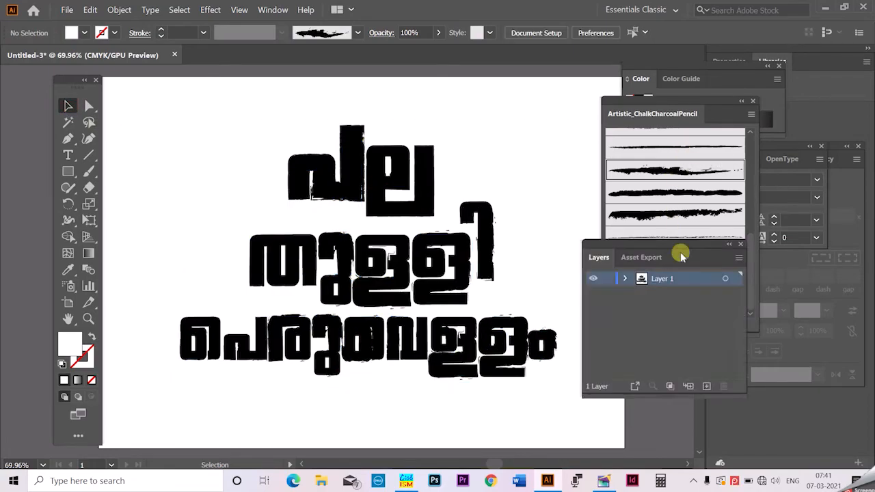
{"action": "left_click", "coordinate": [707, 388]}
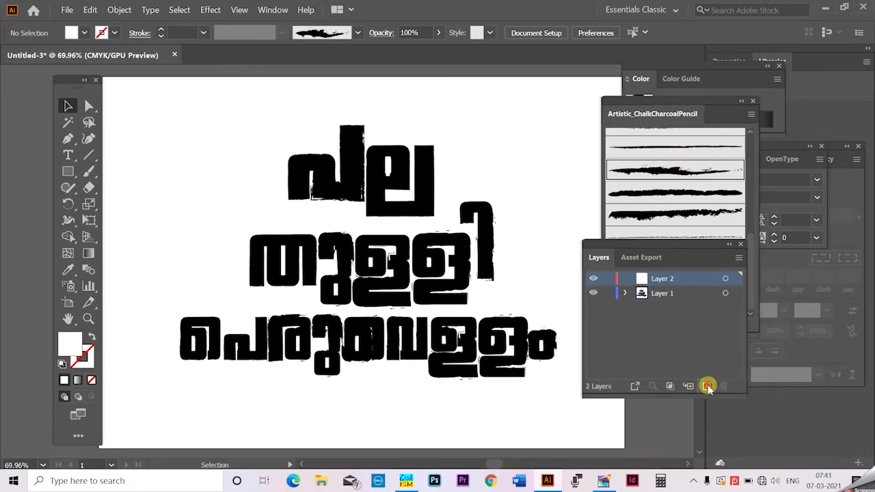
{"action": "mouse_move", "coordinate": [678, 281]}
{"action": "left_mouse_down"}
{"action": "mouse_move", "coordinate": [683, 294]}
{"action": "mouse_move", "coordinate": [679, 280]}
{"action": "left_mouse_up"}
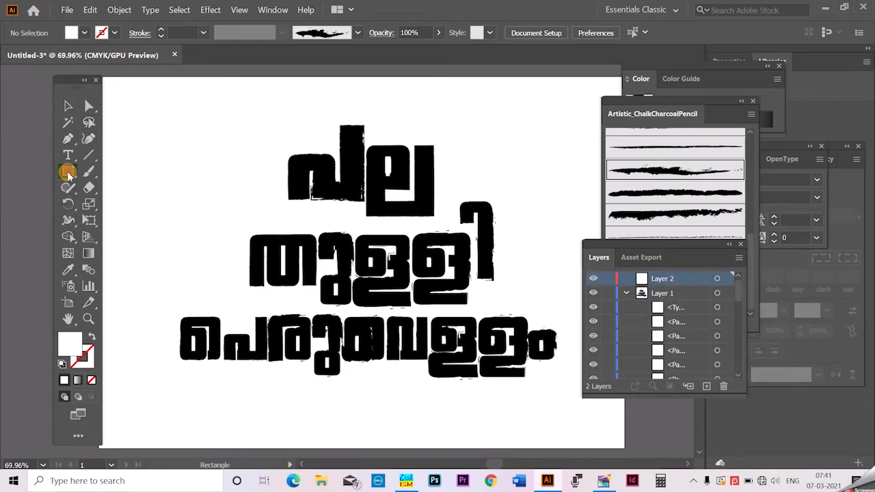
- Draw a rectangle covering the whole artboard on the new layer, keeping a white FFFFFF fill without stroke
{"action": "key", "text": "Tab"}
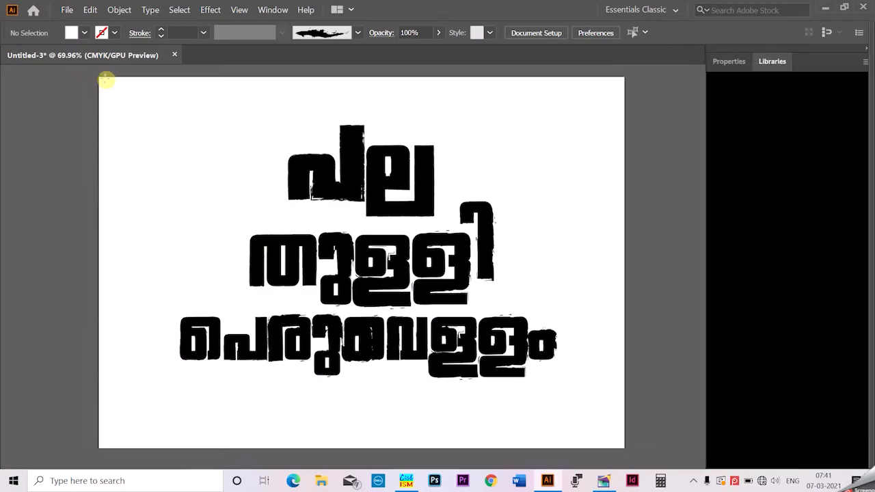
{"action": "left_click_drag", "start_coordinate": [98, 55], "coordinate": [624, 425]}
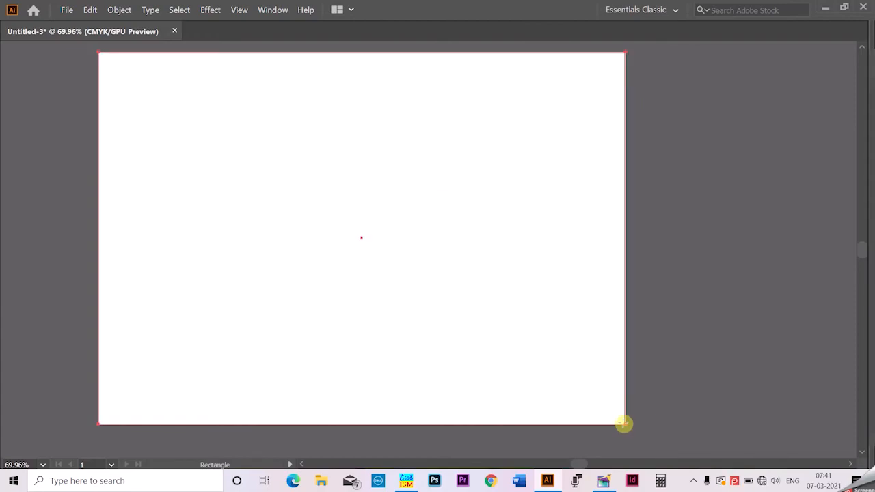
{"action": "key", "text": "Tab"}
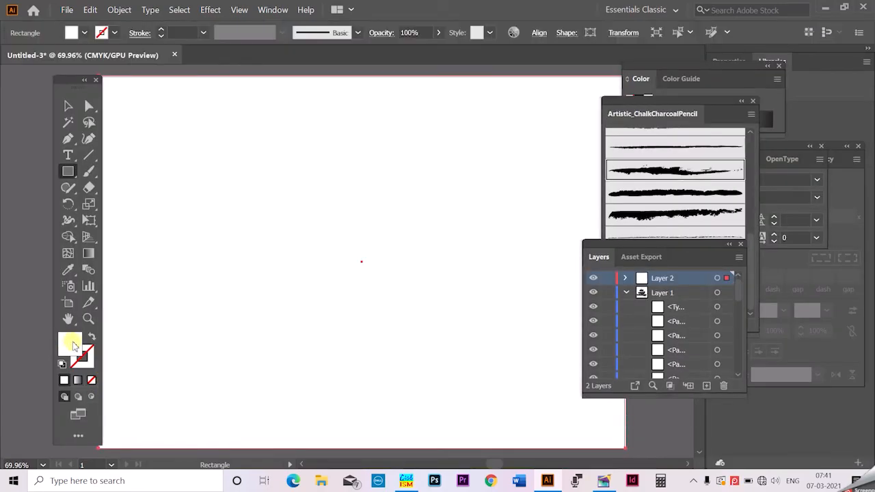
{"action": "double_click", "coordinate": [74, 343]}
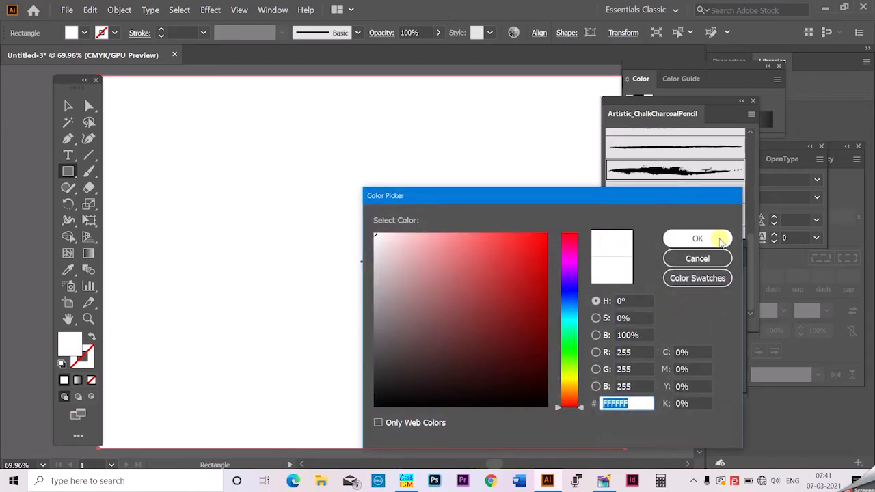
{"action": "left_click", "coordinate": [719, 236]}
- Run the rectangle's linear blue-to-white gradient upward, with blue at the artboard's bottom and white at its top, and clear the selection
{"action": "left_click", "coordinate": [88, 253]}
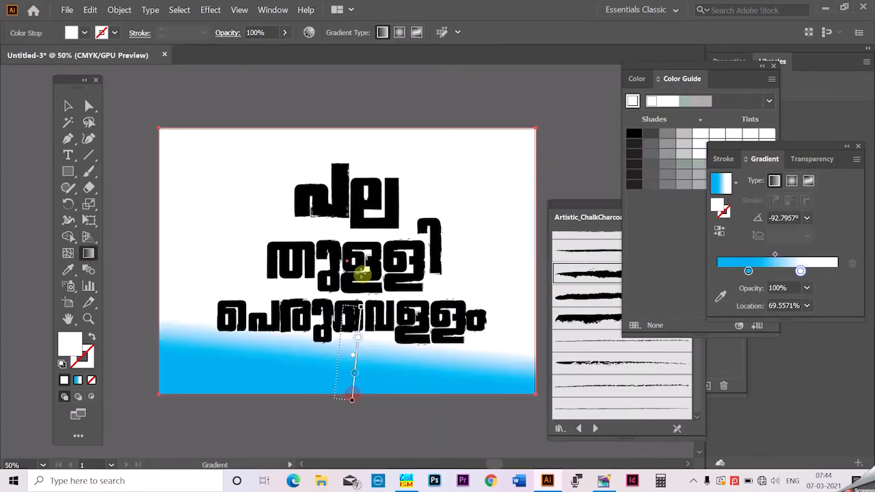
{"action": "mouse_move", "coordinate": [352, 280]}
{"action": "left_mouse_down"}
{"action": "mouse_move", "coordinate": [358, 96]}
{"action": "mouse_move", "coordinate": [350, 91]}
{"action": "left_mouse_up"}
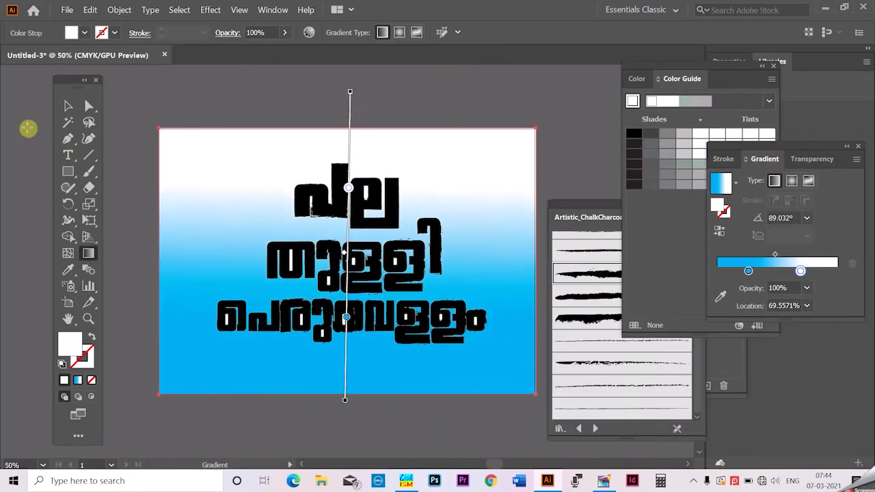
{"action": "left_click", "coordinate": [68, 105]}
{"action": "left_click", "coordinate": [176, 111]}
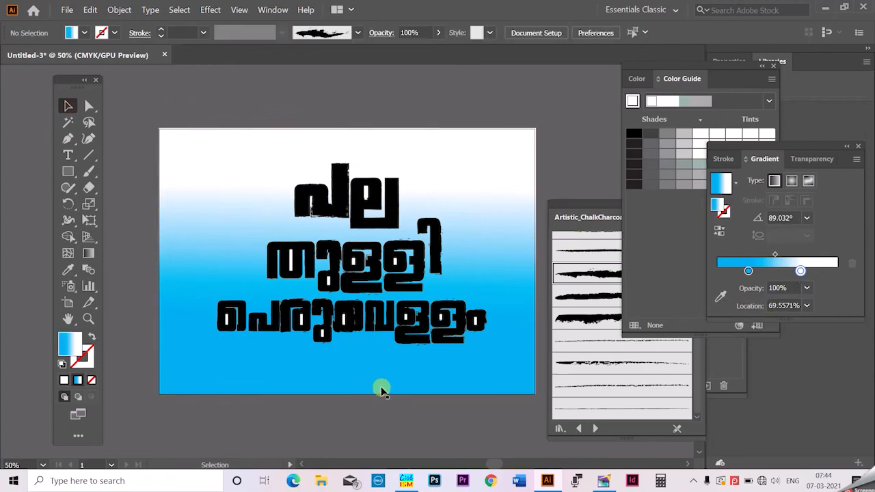
{"action": "left_click", "coordinate": [380, 321]}
{"action": "left_click", "coordinate": [399, 398]}
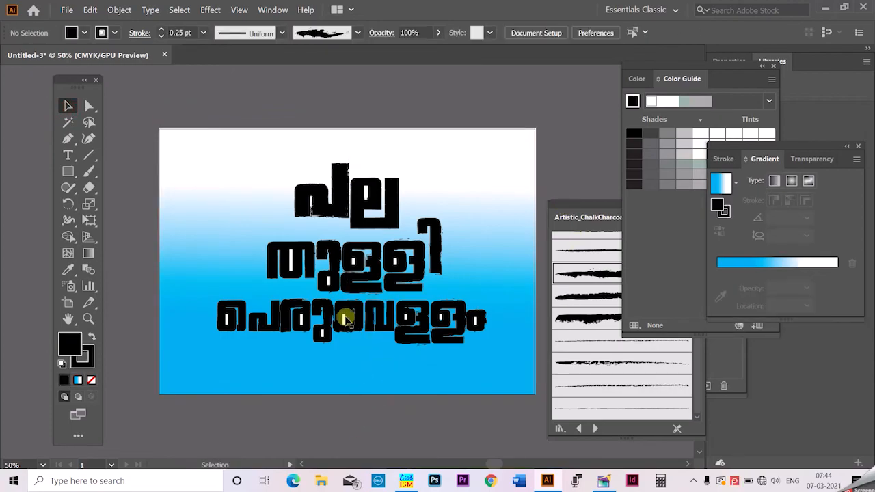
{"action": "left_click", "coordinate": [343, 319]}
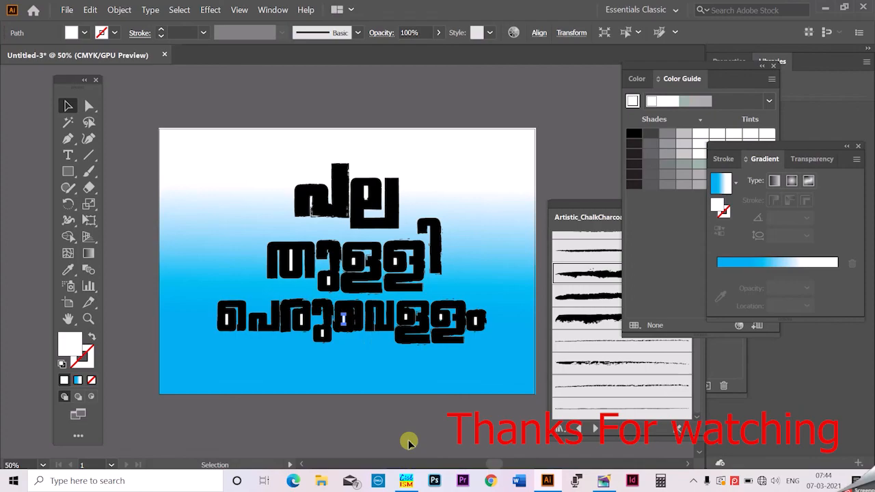
{"action": "left_click", "coordinate": [389, 419]}
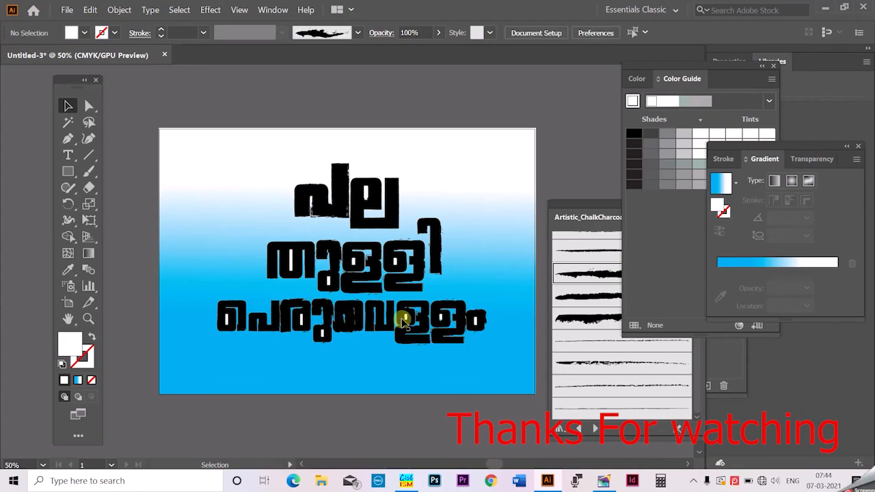